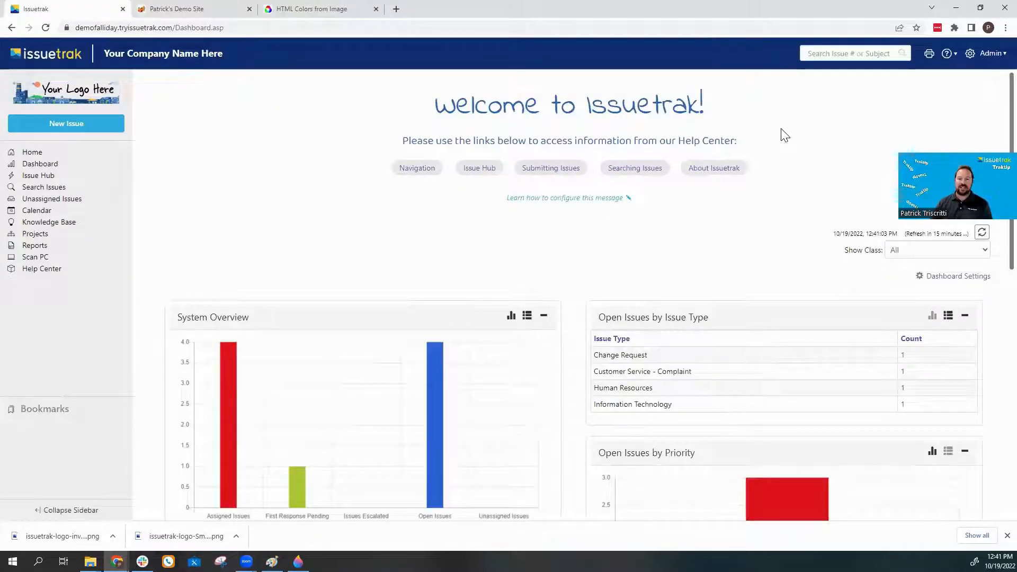
On Site Appearance, upload issuetrak-logo-Small Falliday as the new left login logo.
click(969, 54)
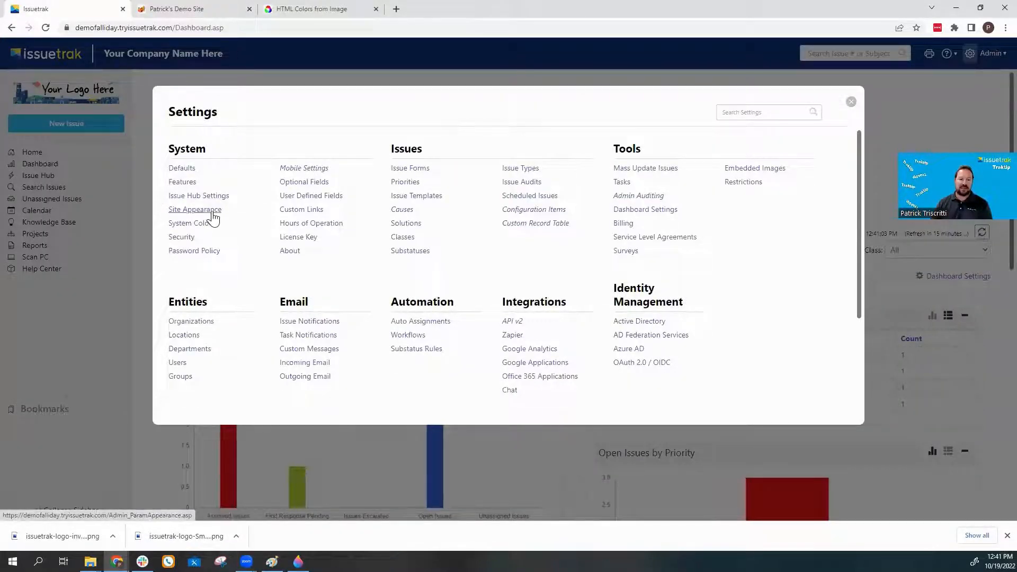
click(194, 210)
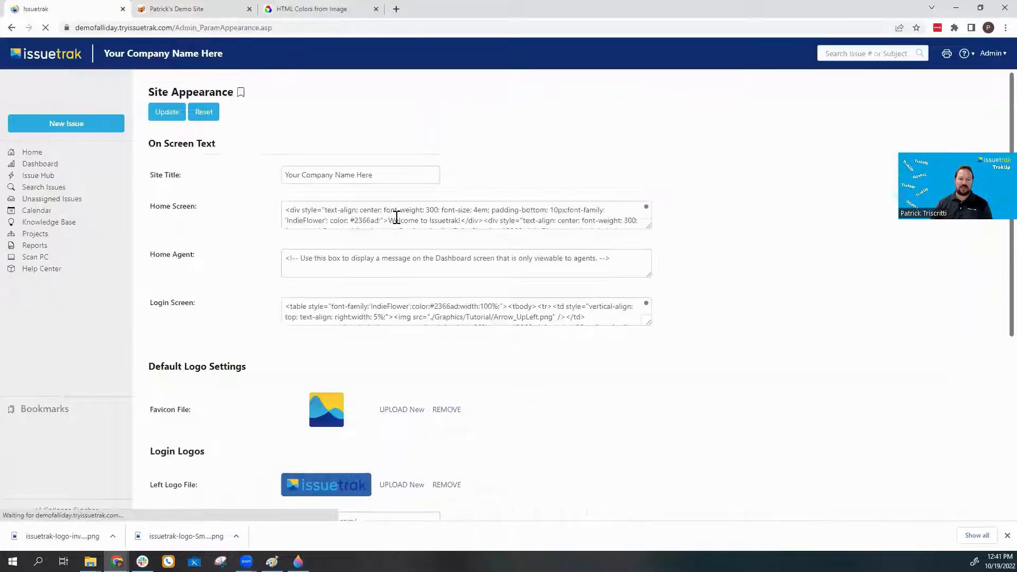
scroll(581, 187, down, 5)
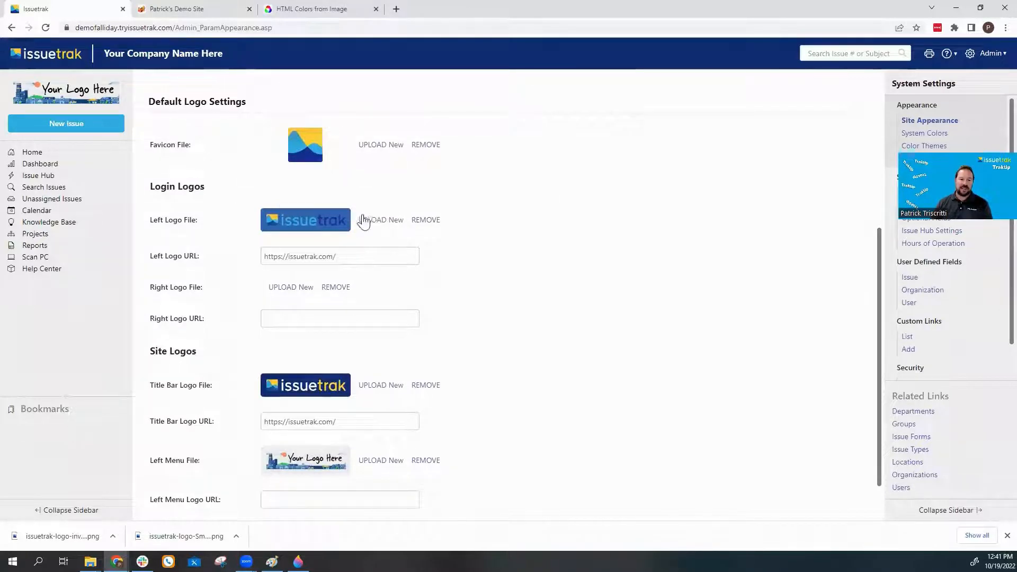
click(380, 220)
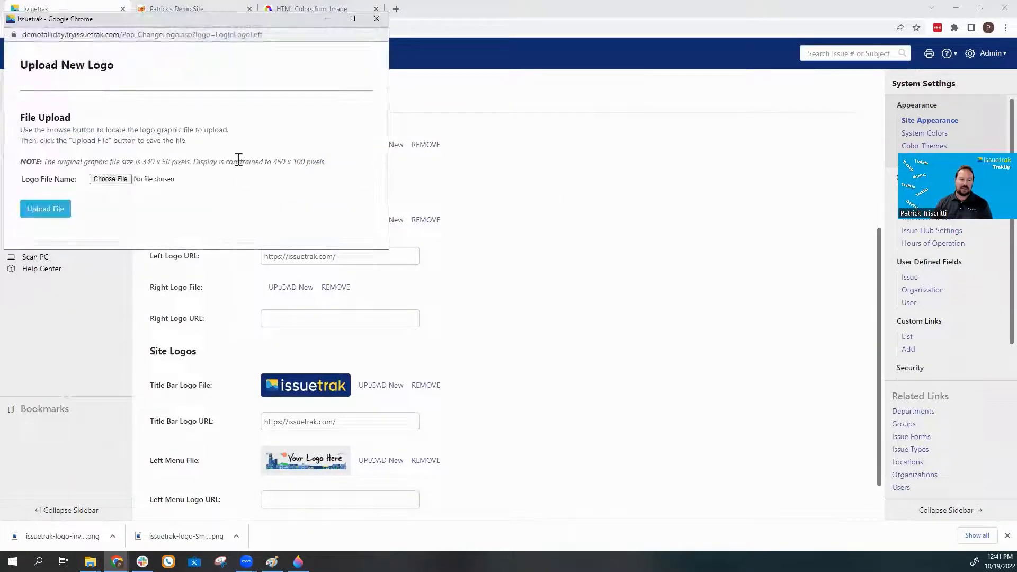
click(126, 180)
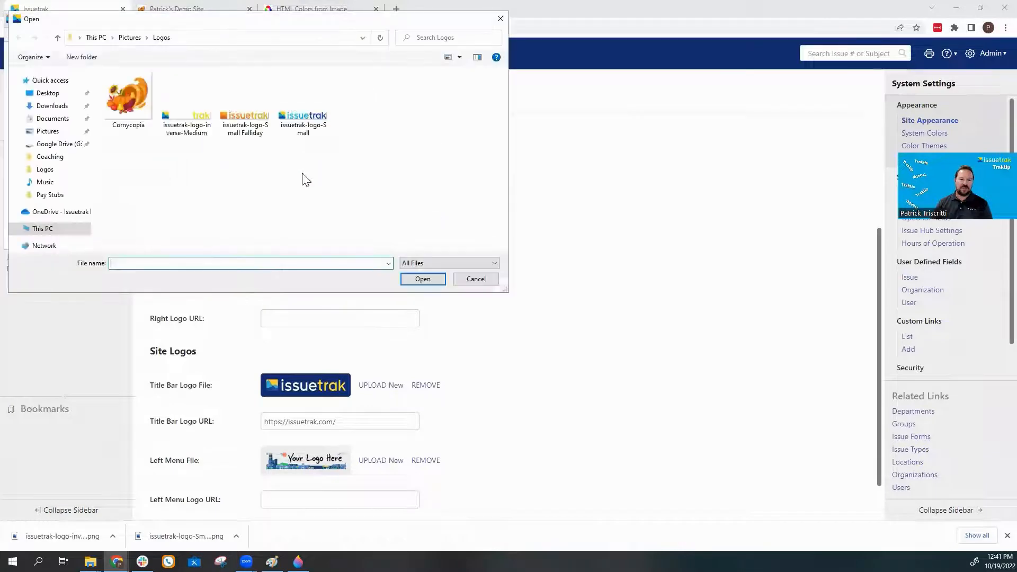
click(254, 121)
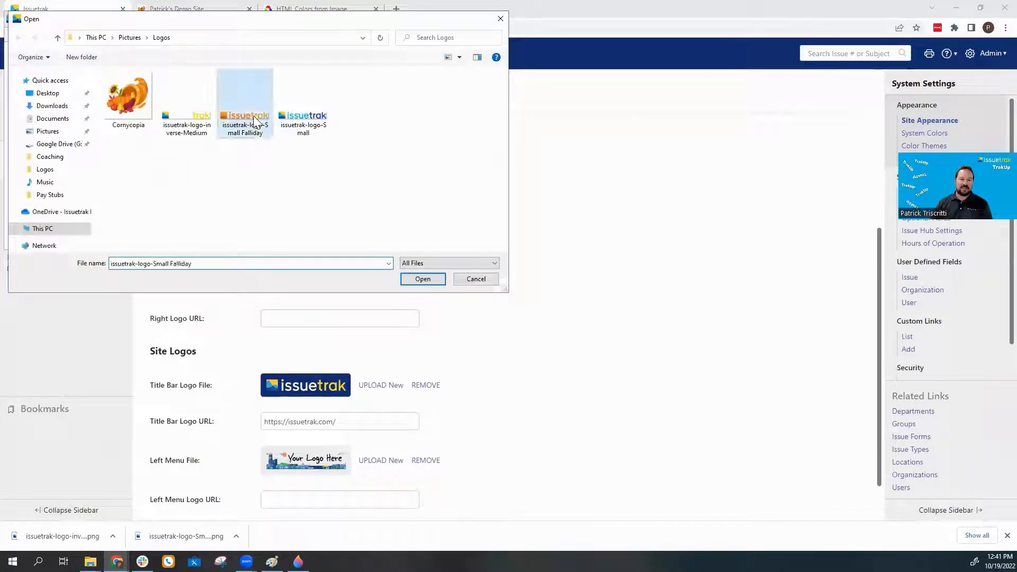
click(422, 279)
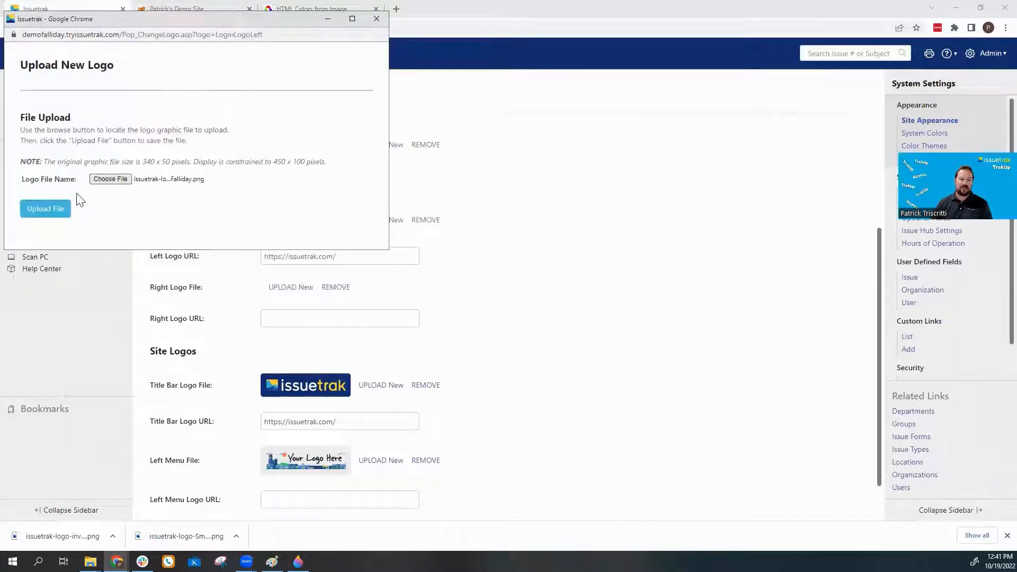
click(53, 209)
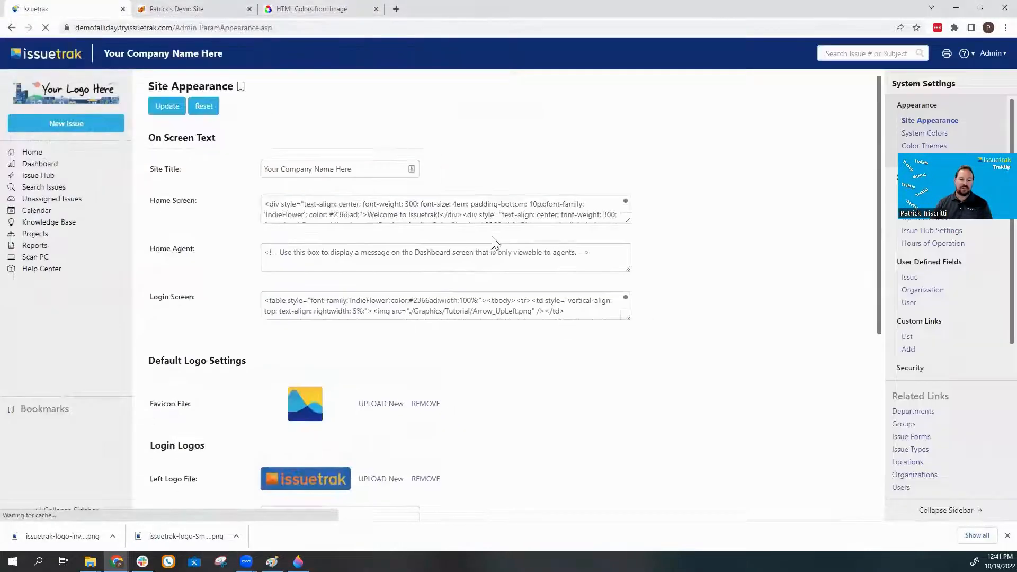
scroll(492, 240, down, 5)
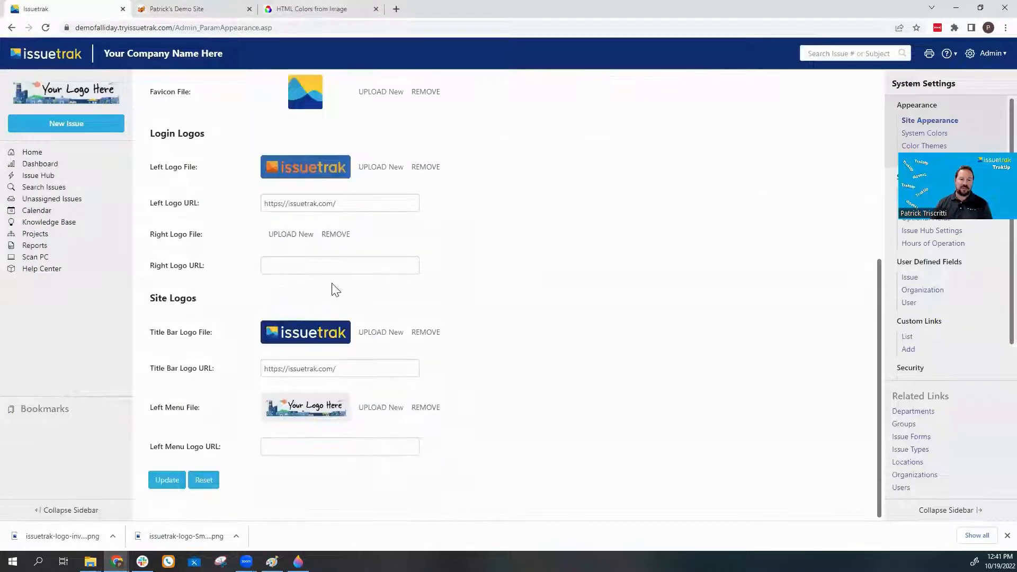
Upload Cornycopia.jpg as the new Title Bar Logo.
click(381, 332)
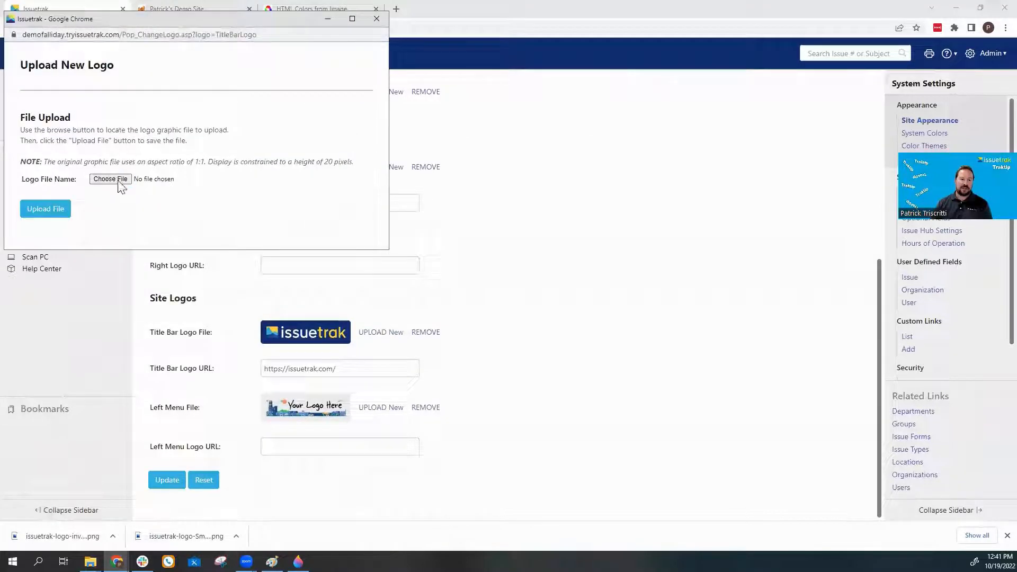
click(119, 180)
double_click(134, 111)
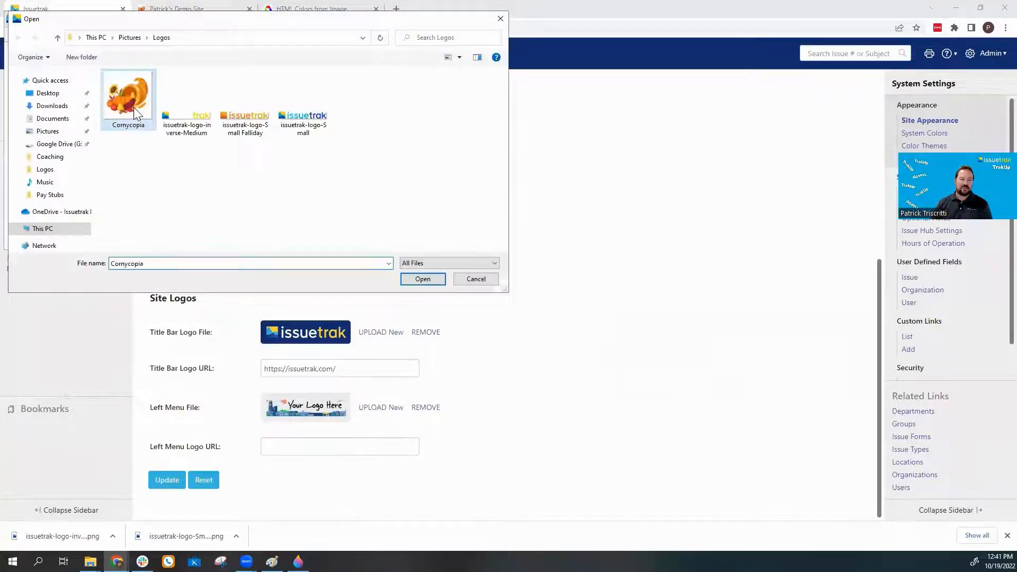
click(46, 216)
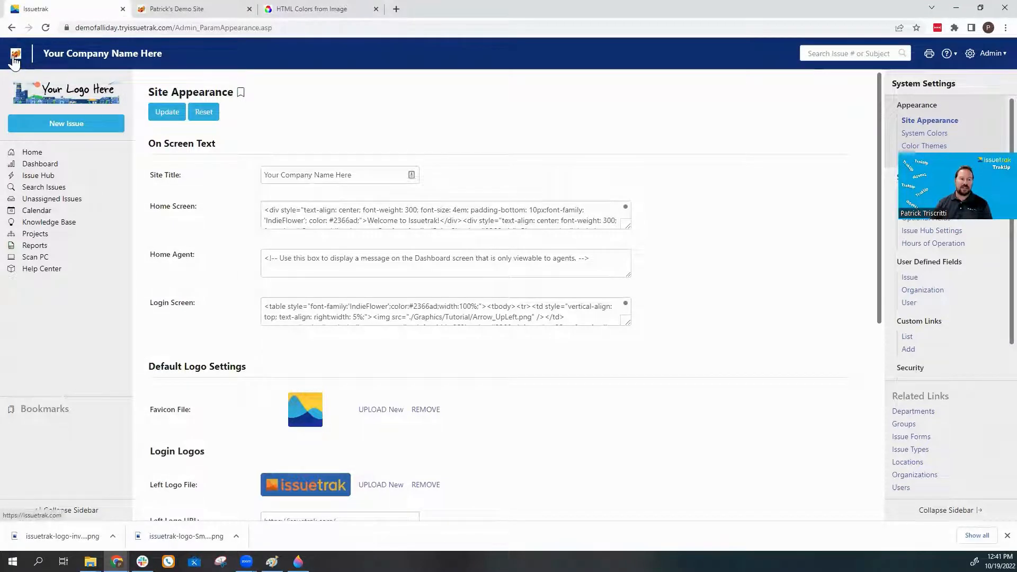
click(993, 54)
Log out of this site and sign into the demo site in the other tab.
click(945, 127)
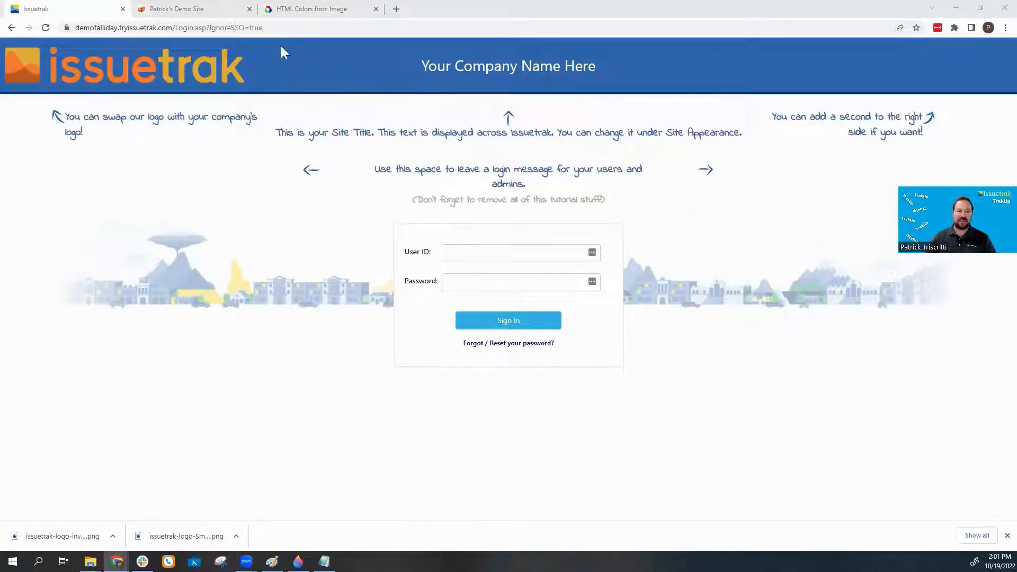
click(180, 8)
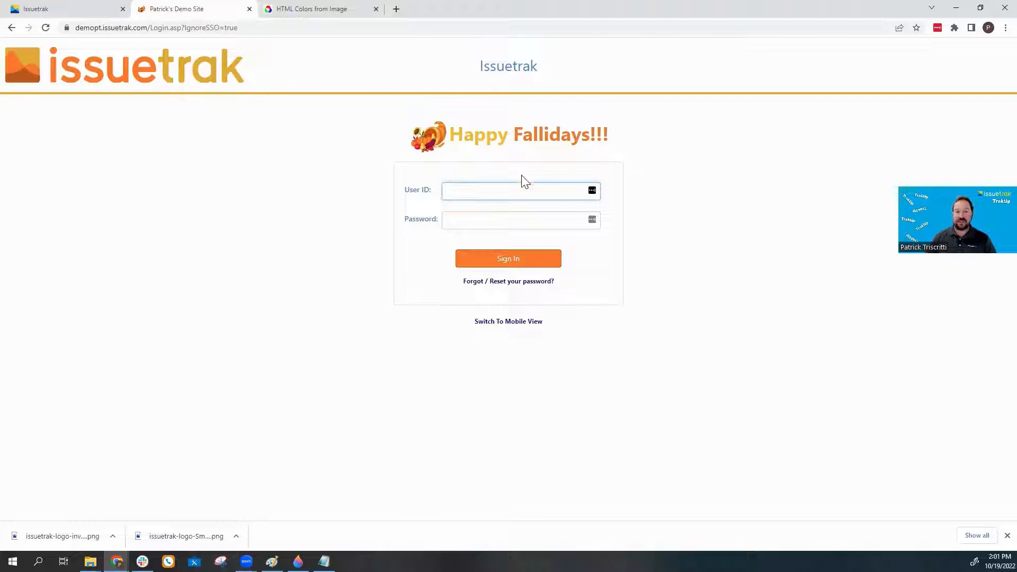
text(in)
key(Tab)
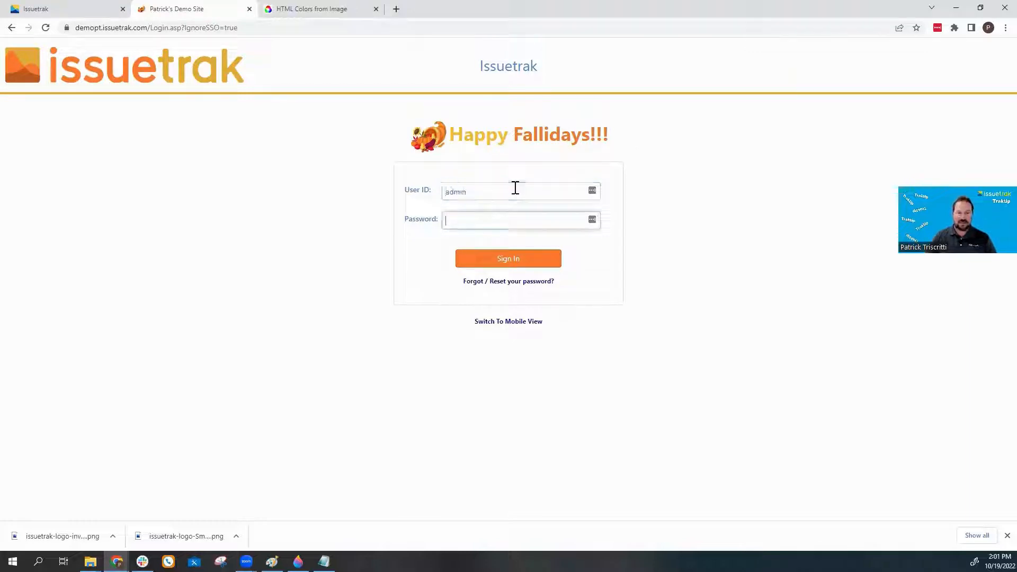
text(d)
key(Return)
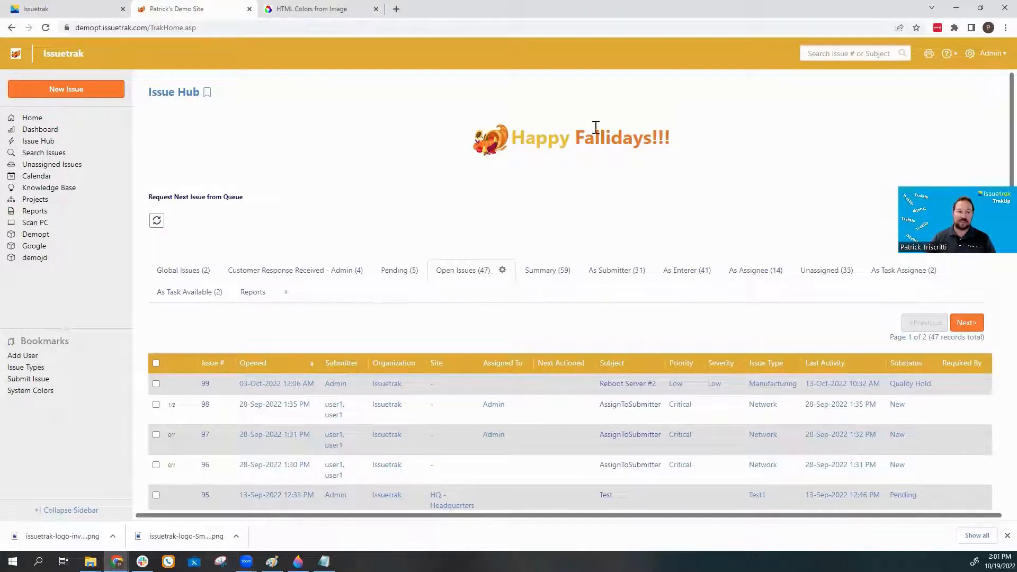
Back in the Issuetrak tab, sign in with the admin User ID and password.
click(74, 10)
click(490, 258)
text(a)
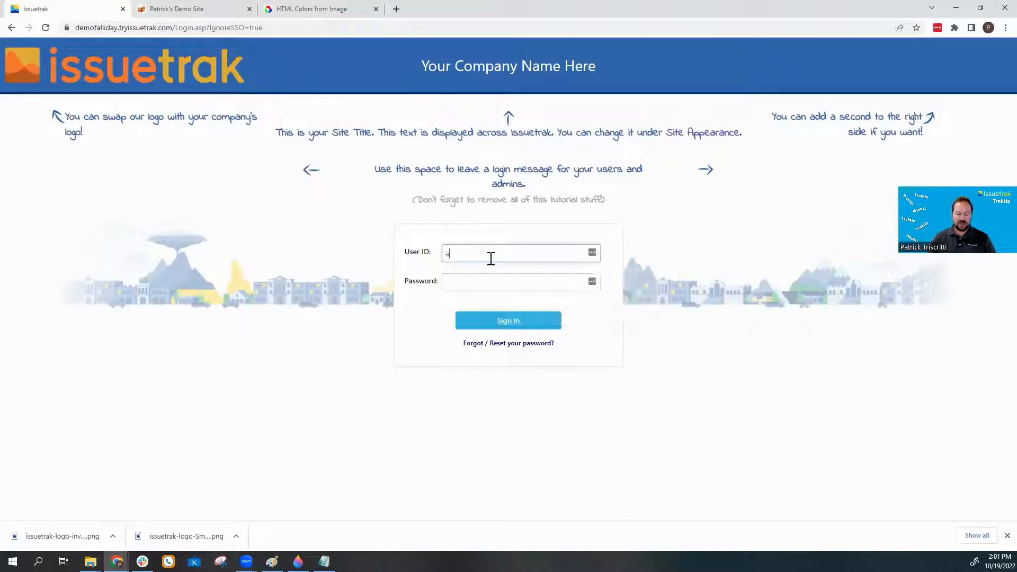
text(dmin)
key(Tab)
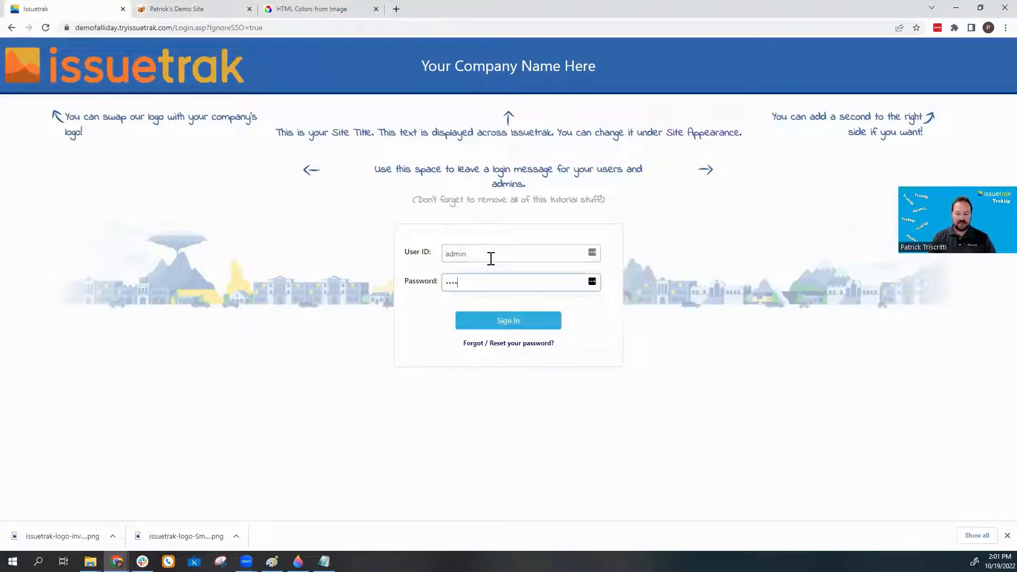
key(Return)
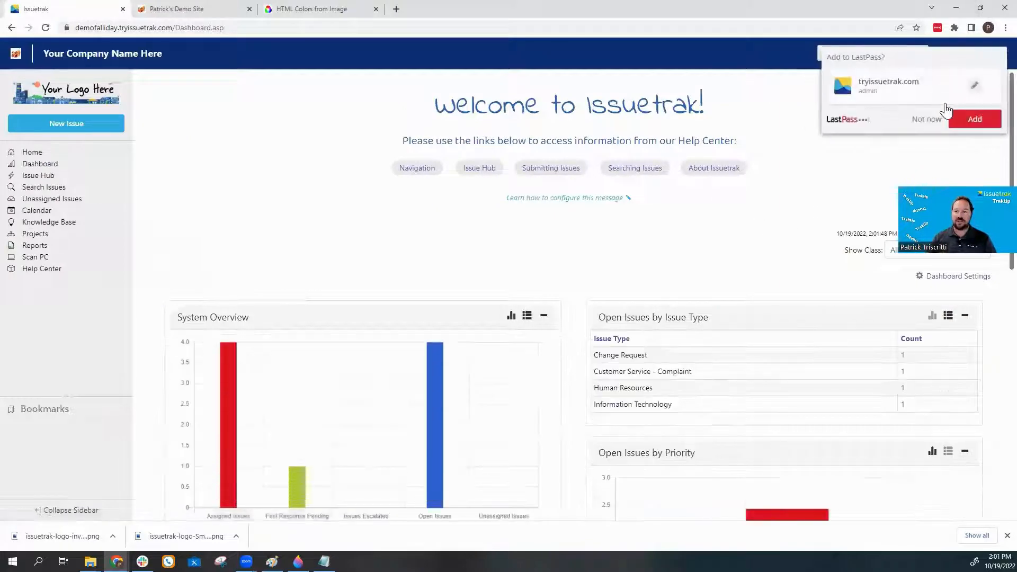
Dismiss the LastPass prompt and open this site's Site Appearance settings.
click(933, 121)
click(969, 53)
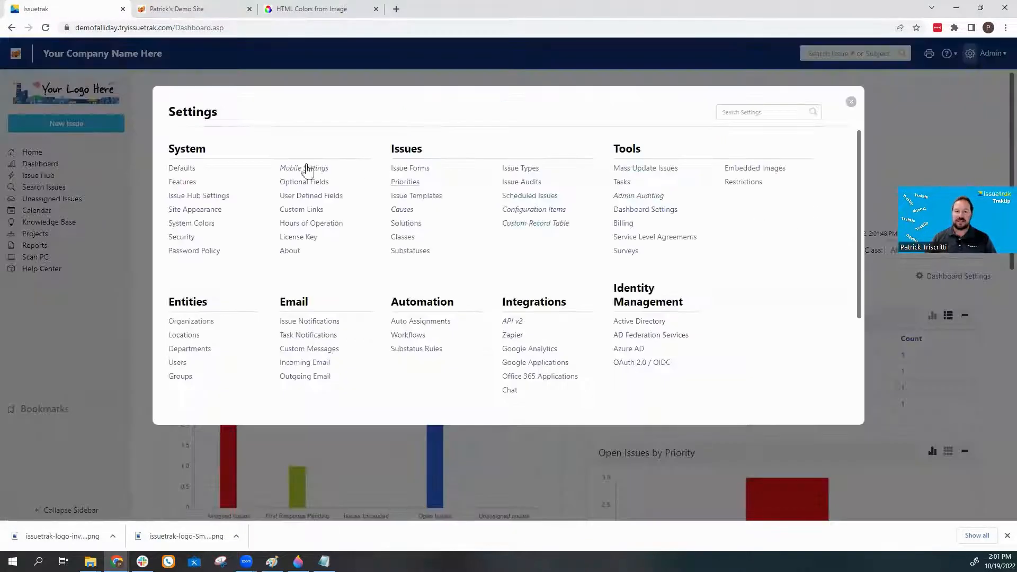
click(197, 210)
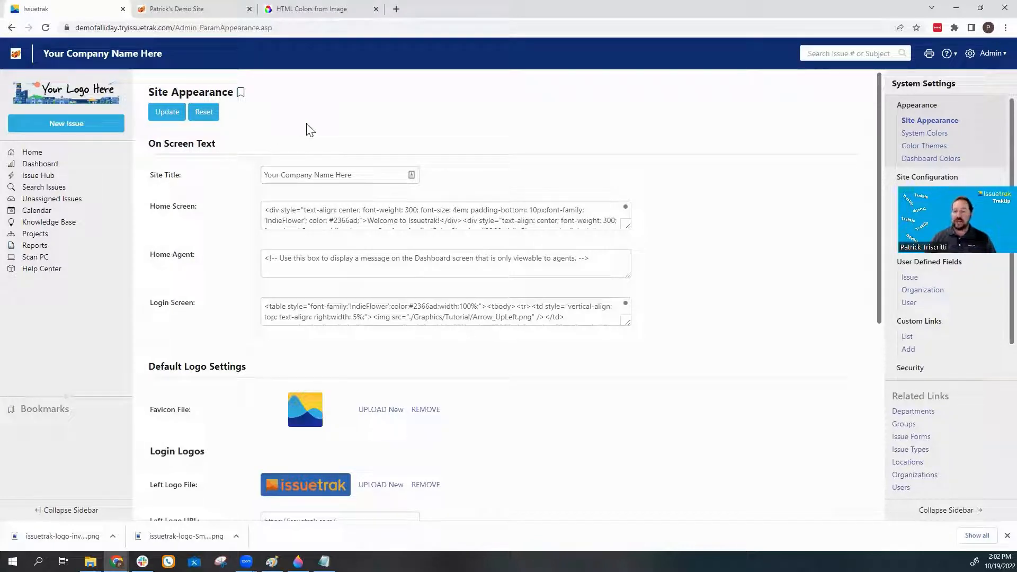
Open the Site Appearance settings on the demo site's tab.
click(206, 11)
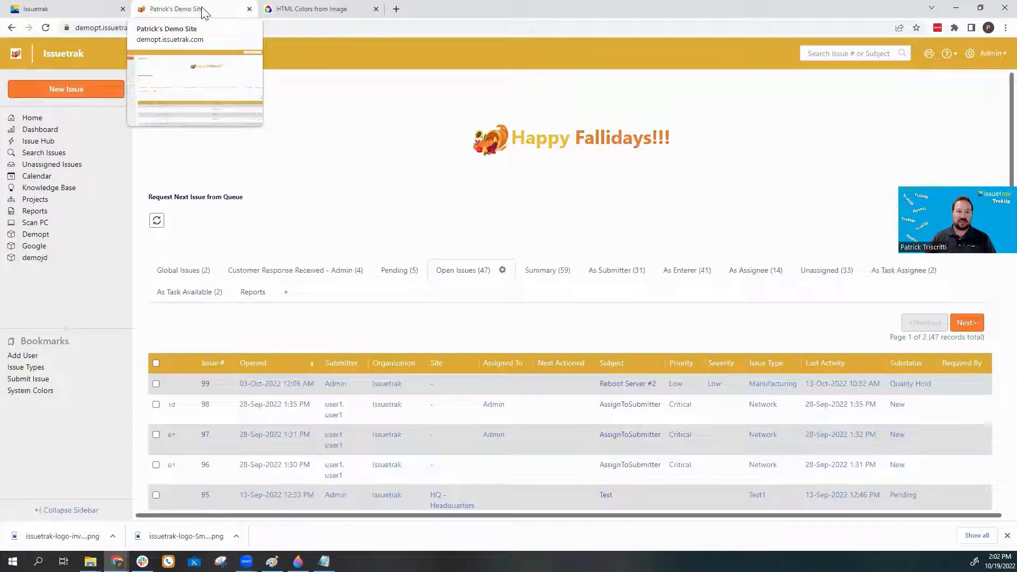
click(970, 54)
click(200, 213)
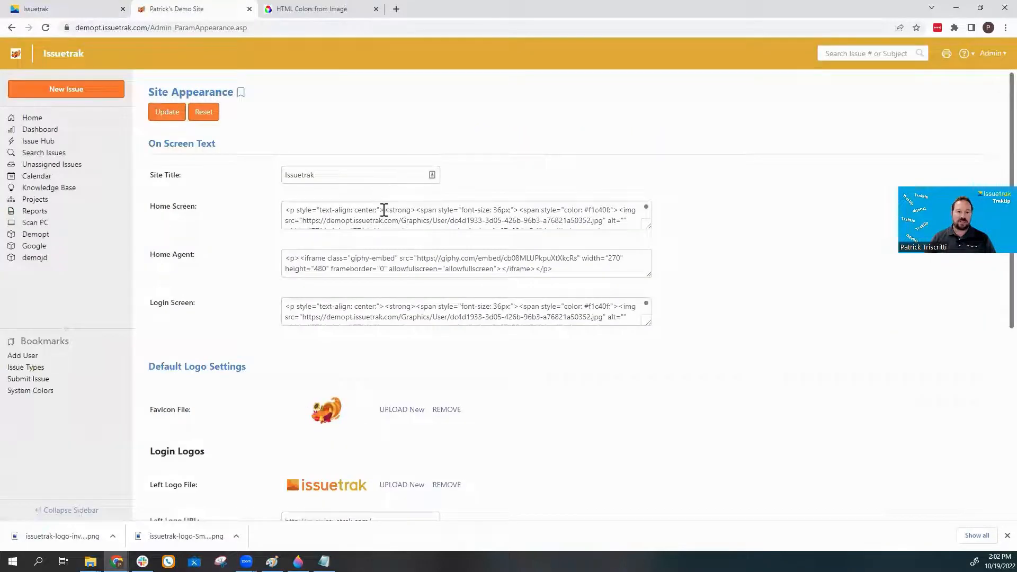
Copy the demo site's Happy Fallidays Home Screen HTML into the fall site's Home Screen box.
click(384, 212)
key(ctrl+a)
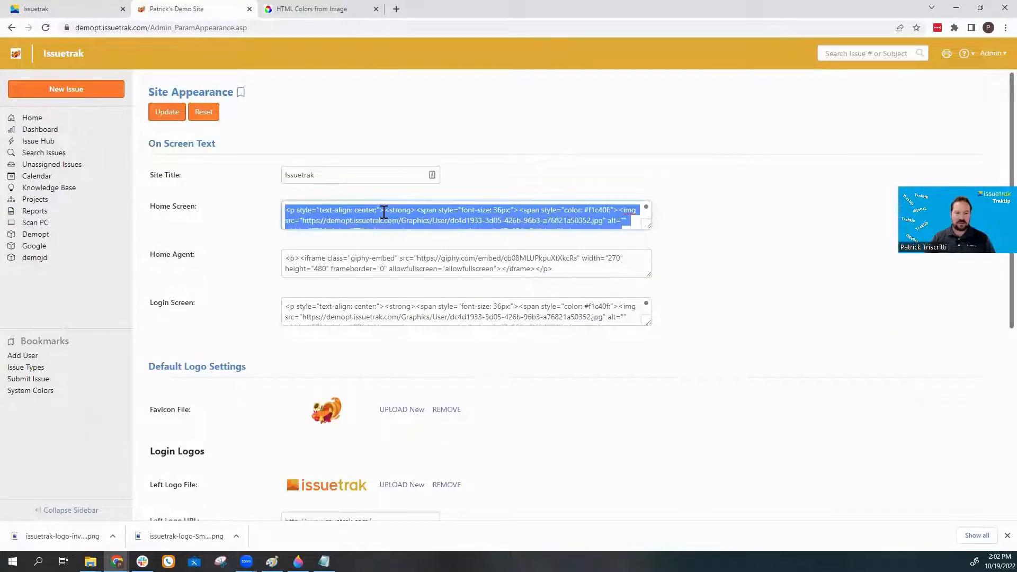
click(100, 8)
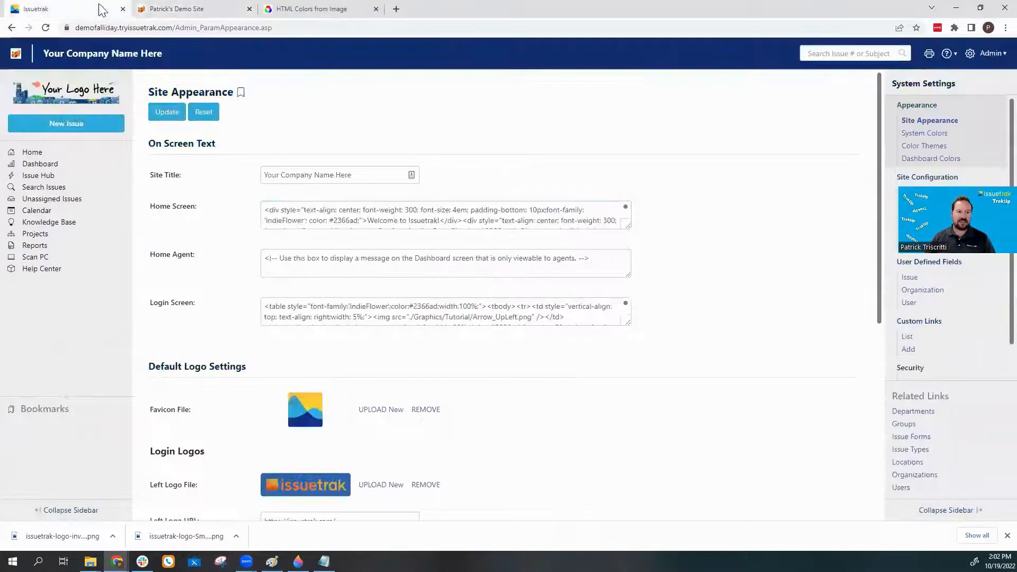
click(313, 214)
key(ctrl+a)
key(ctrl+v)
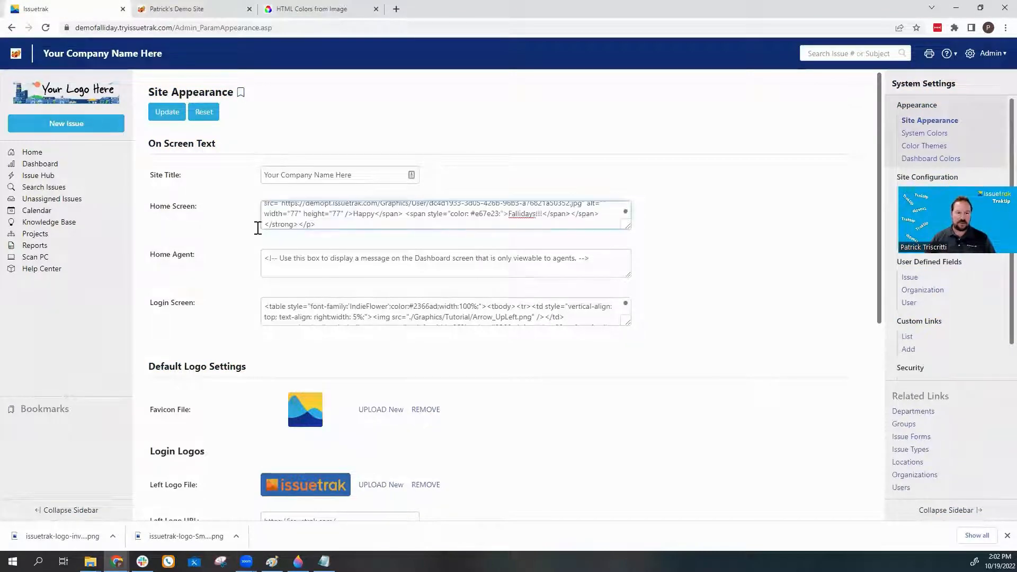
Paste the same Happy Fallidays HTML into the fall site's Login Screen box and Update.
click(228, 10)
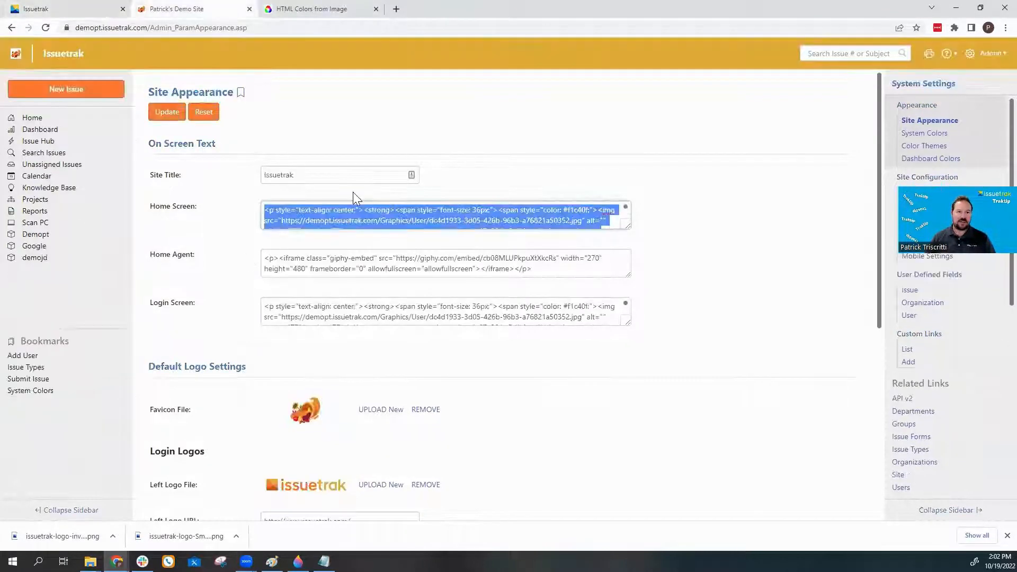
click(351, 314)
key(ctrl+a)
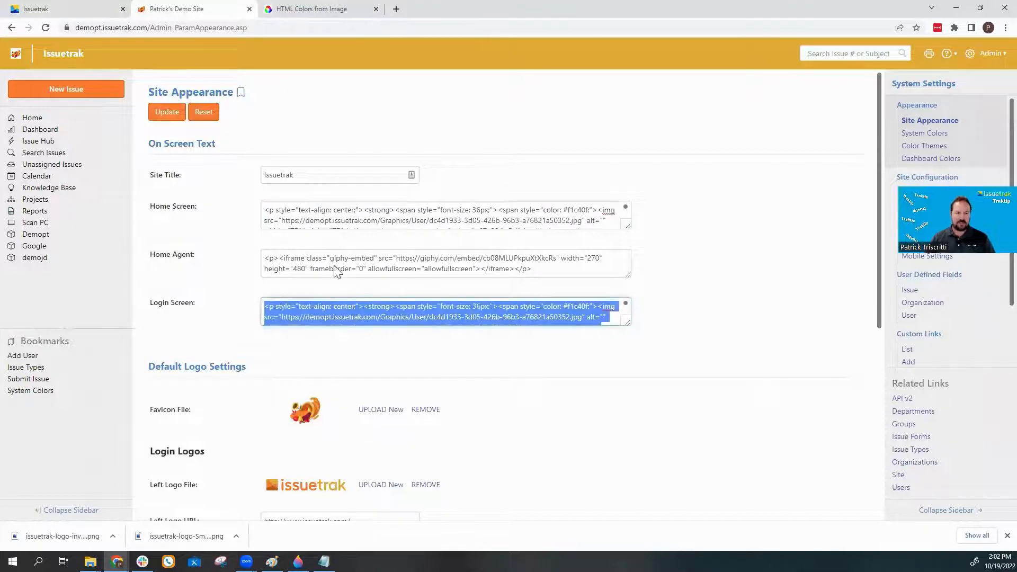
click(87, 11)
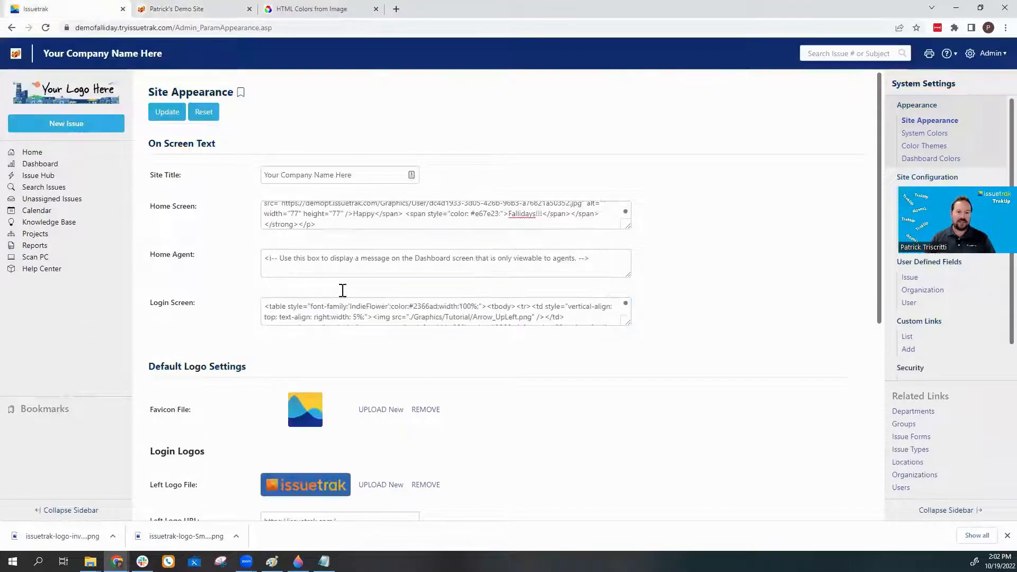
click(358, 316)
key(ctrl+a)
key(ctrl+v)
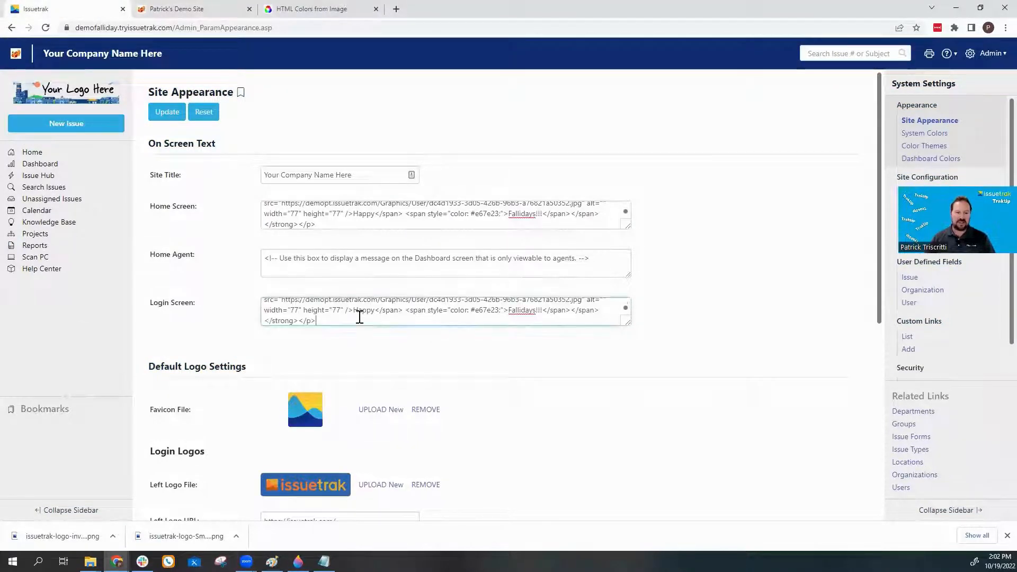
click(169, 114)
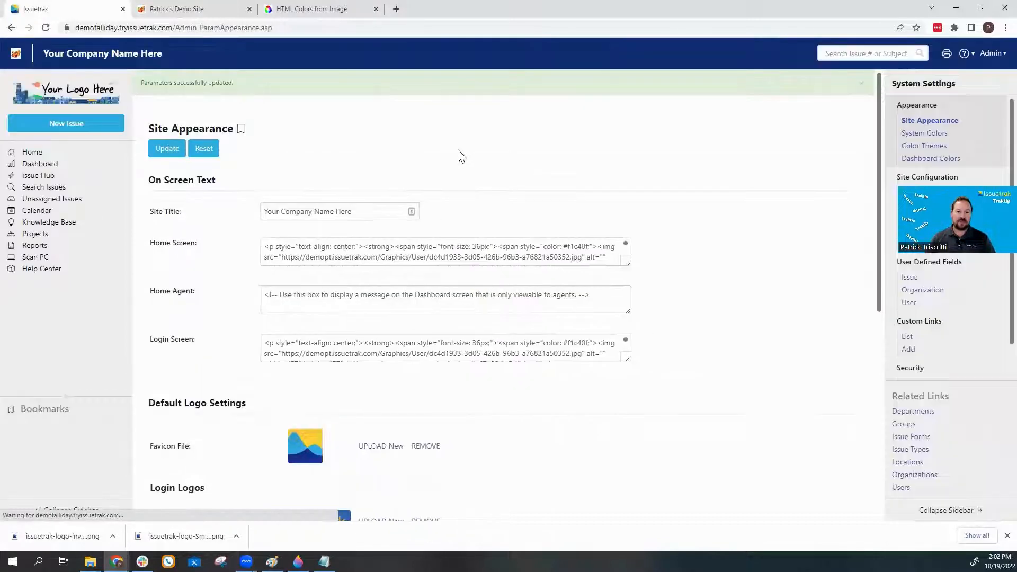
View the Happy Fallidays dashboard, then log out to show the fall login page.
click(991, 54)
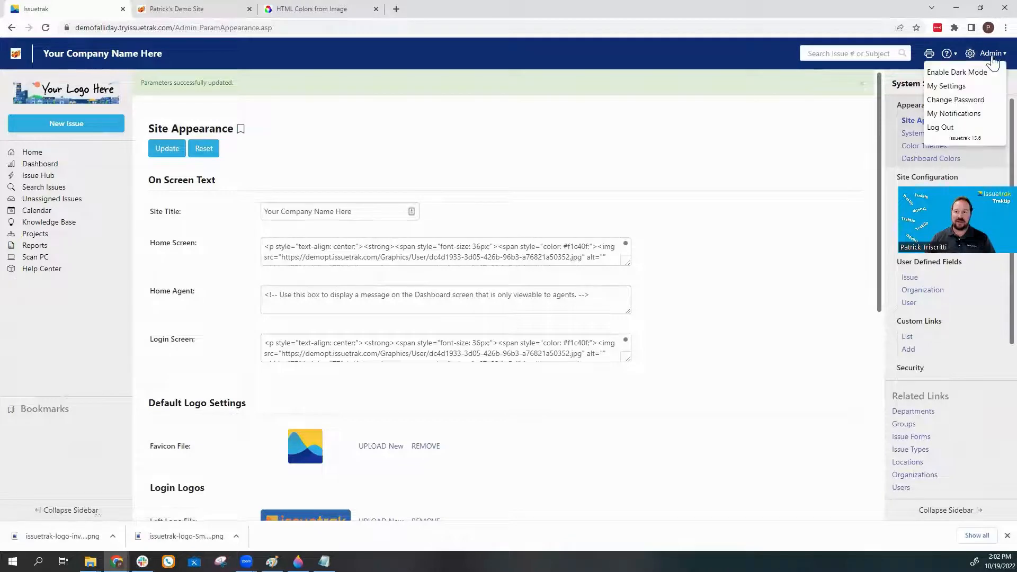
click(13, 153)
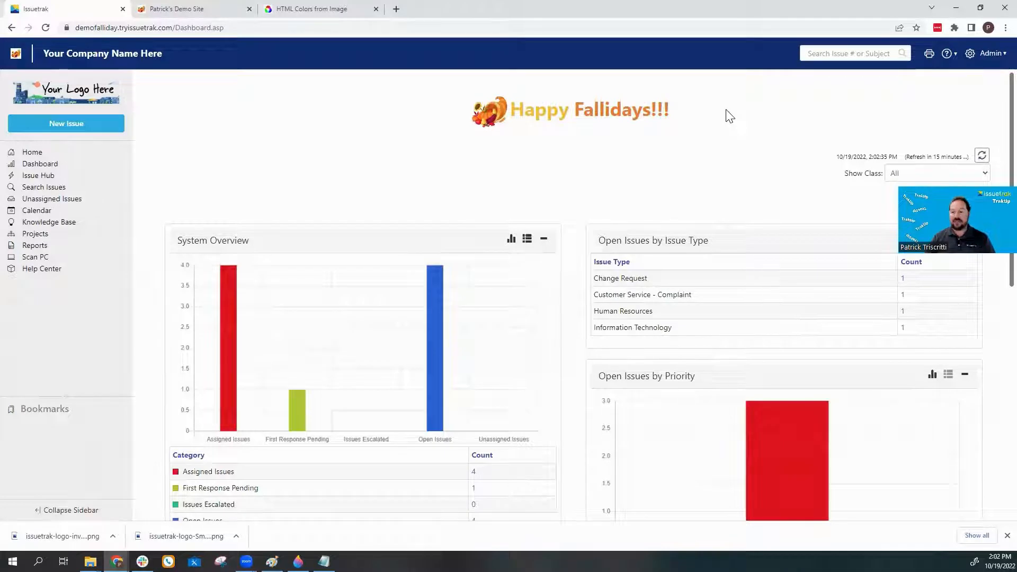
click(992, 54)
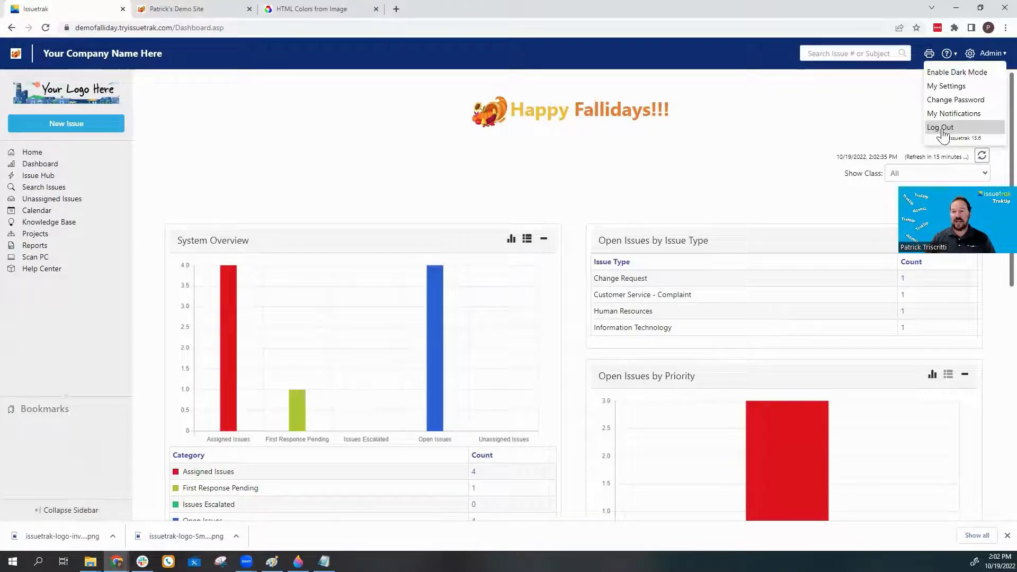
click(942, 130)
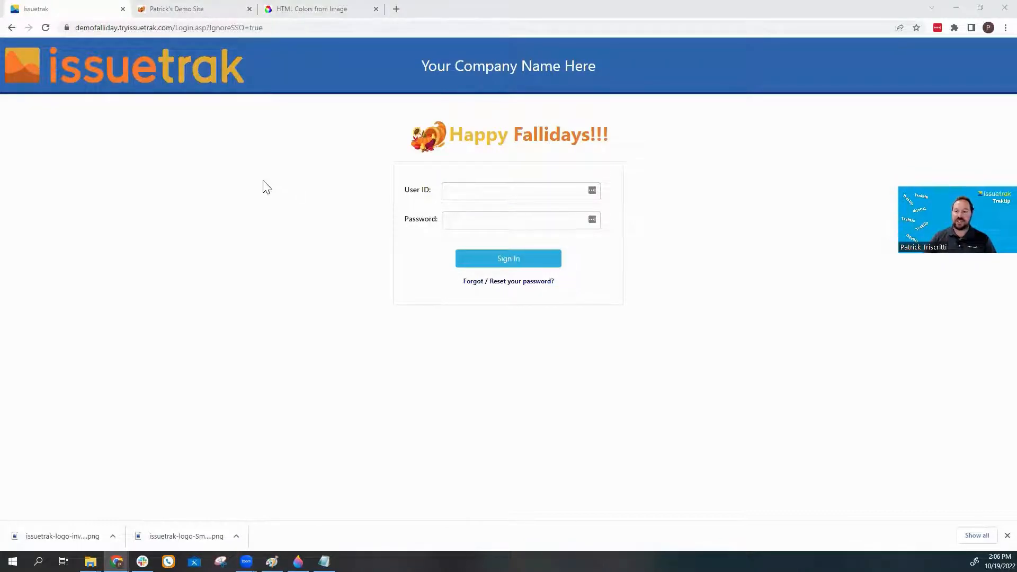
click(193, 8)
Open the demo site's System Colors page and bring up the Colors From Image tool.
click(707, 196)
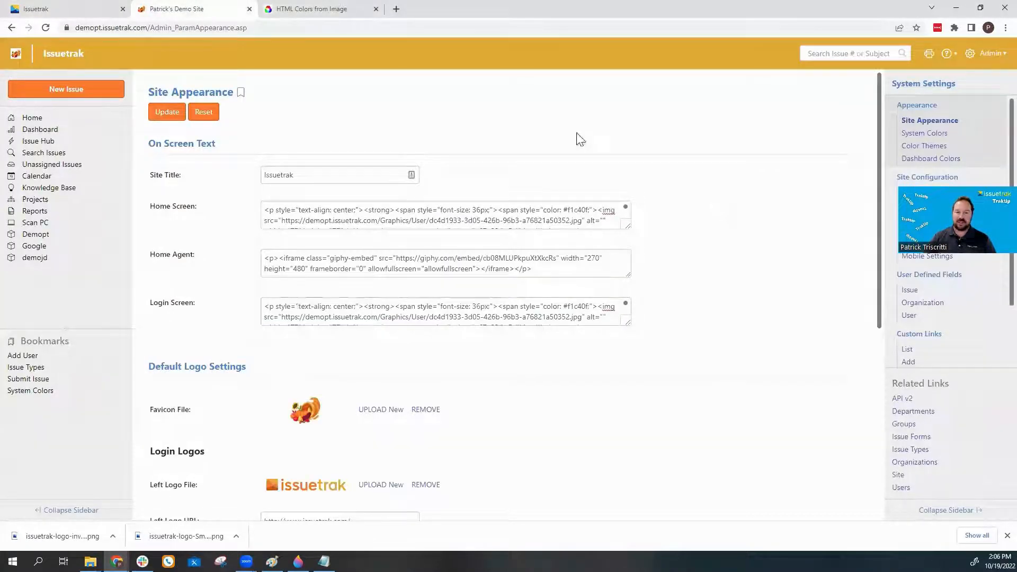
click(969, 52)
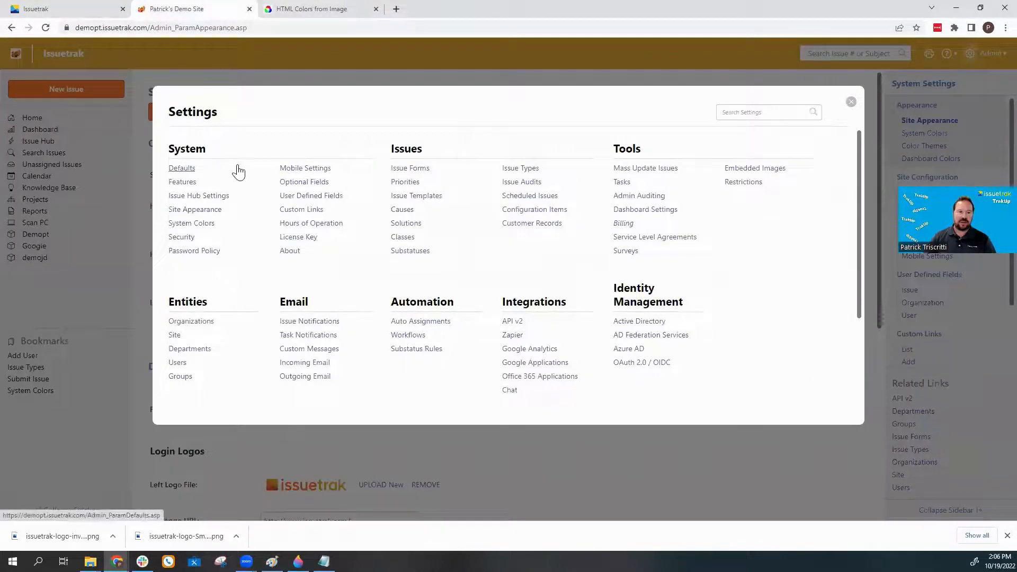
click(193, 224)
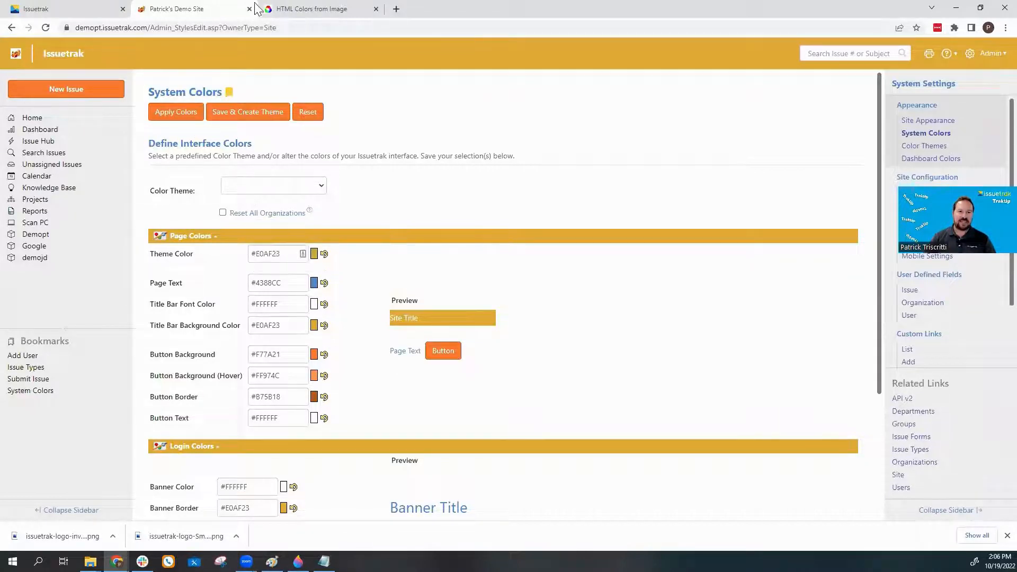
click(327, 11)
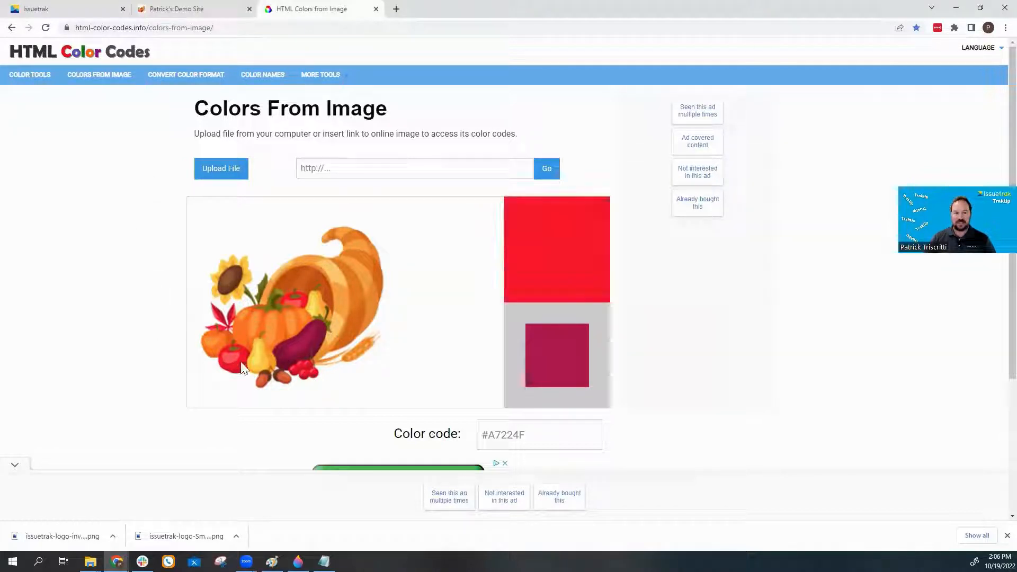
Pick the cornucopia's orange, #E17A03, and select its color code.
click(351, 285)
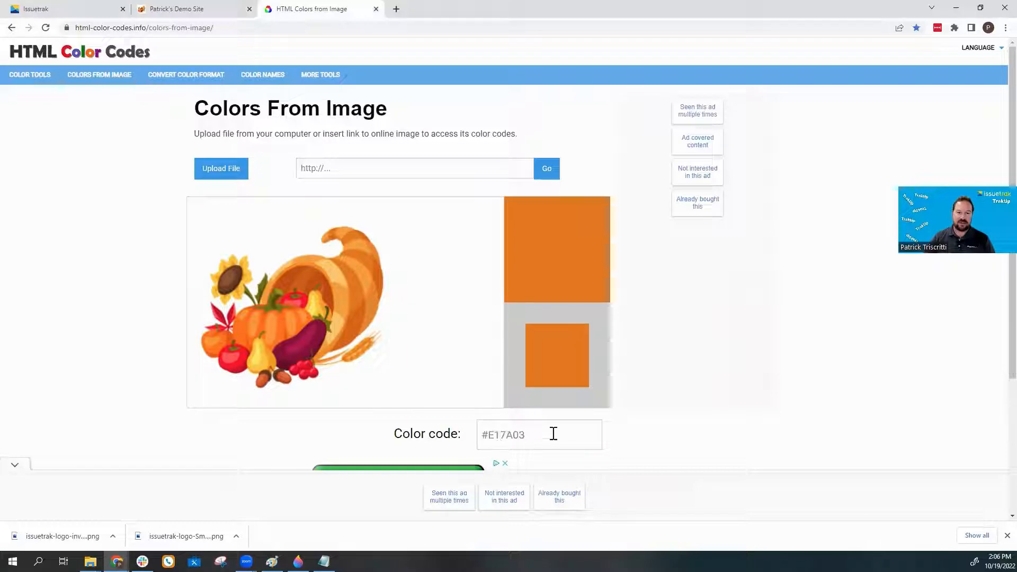
drag(552, 431, 471, 435)
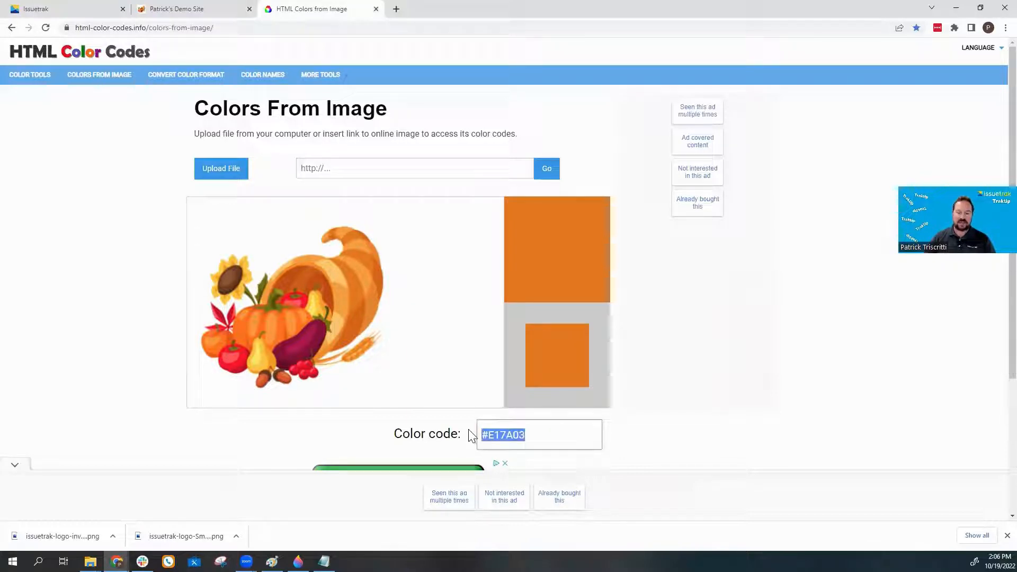
click(219, 11)
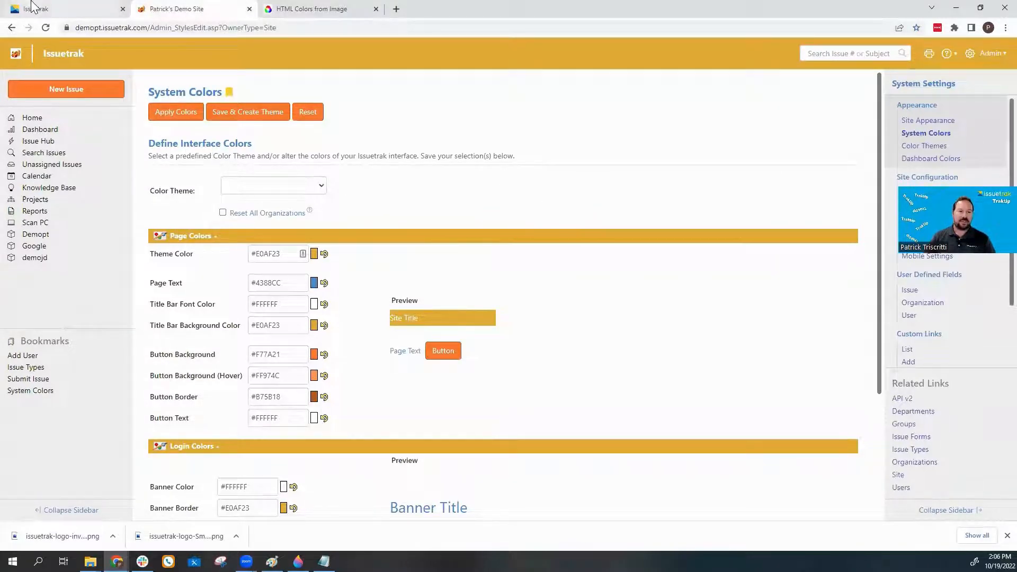
Log into the fall site as admin with the account password.
click(35, 8)
click(486, 195)
text(admin)
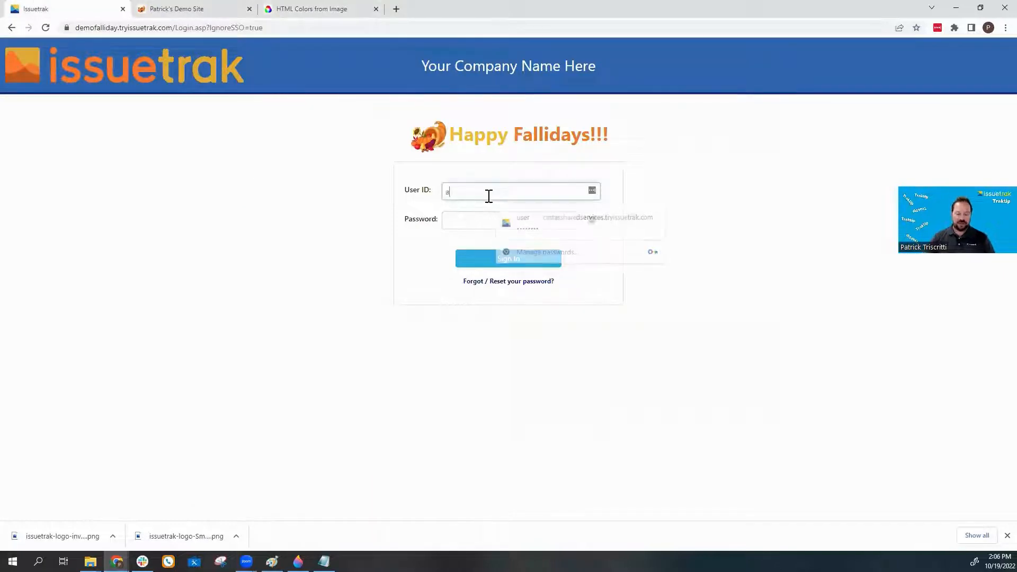
key(Tab)
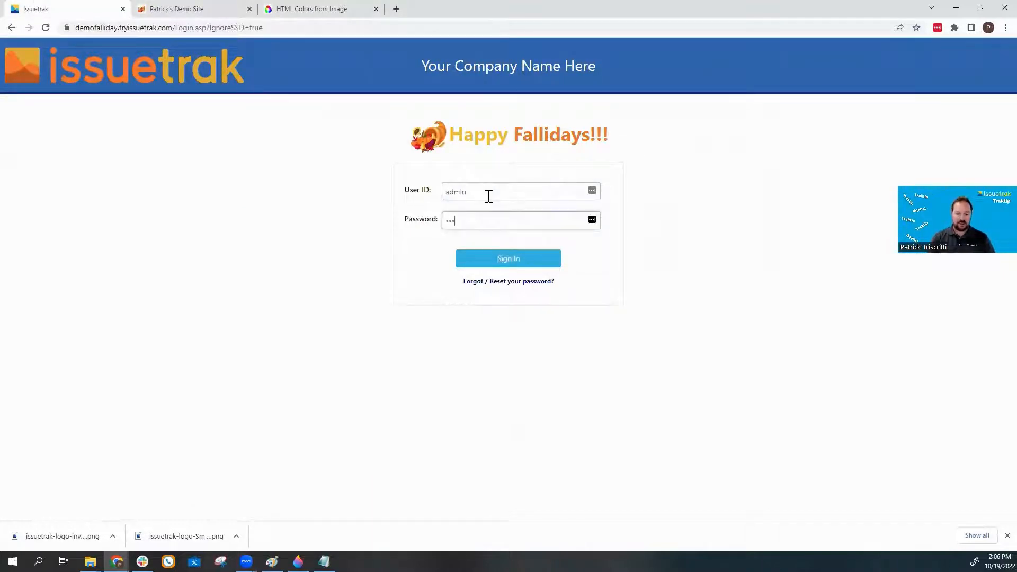
text(password)
key(Return)
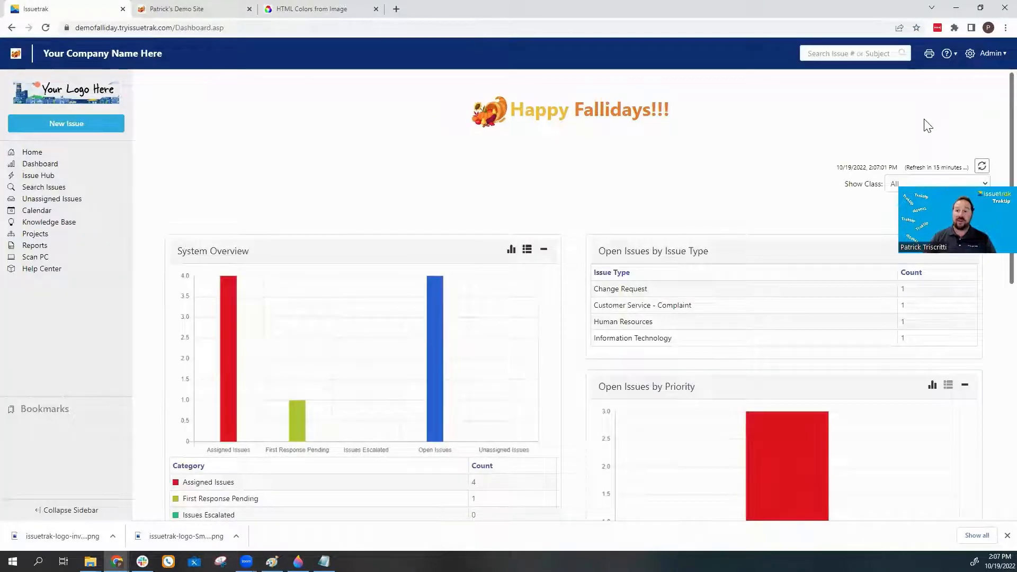
In System Colors, use Save & Create Theme and name the new theme Falliday.
click(970, 54)
click(212, 223)
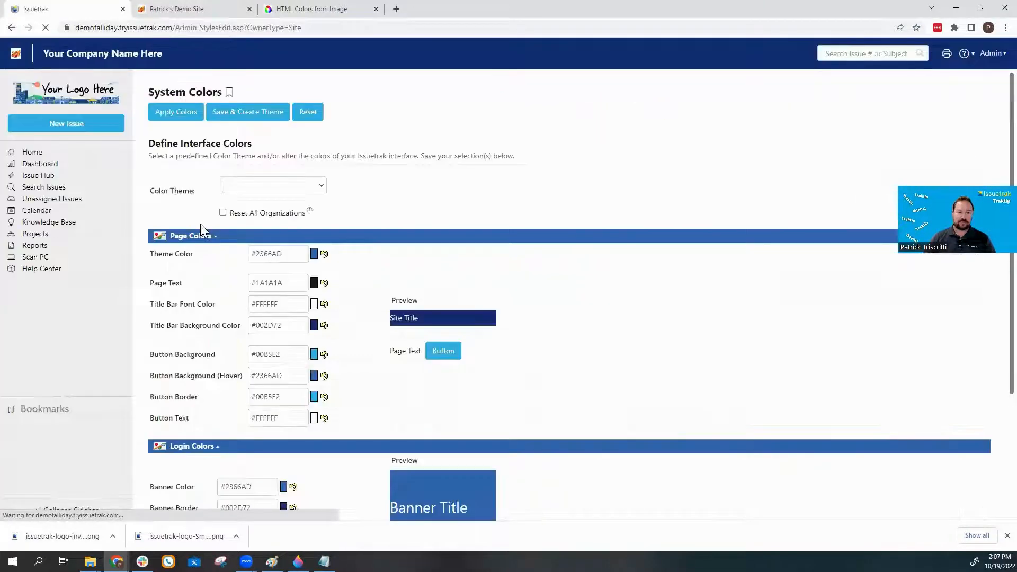
click(310, 186)
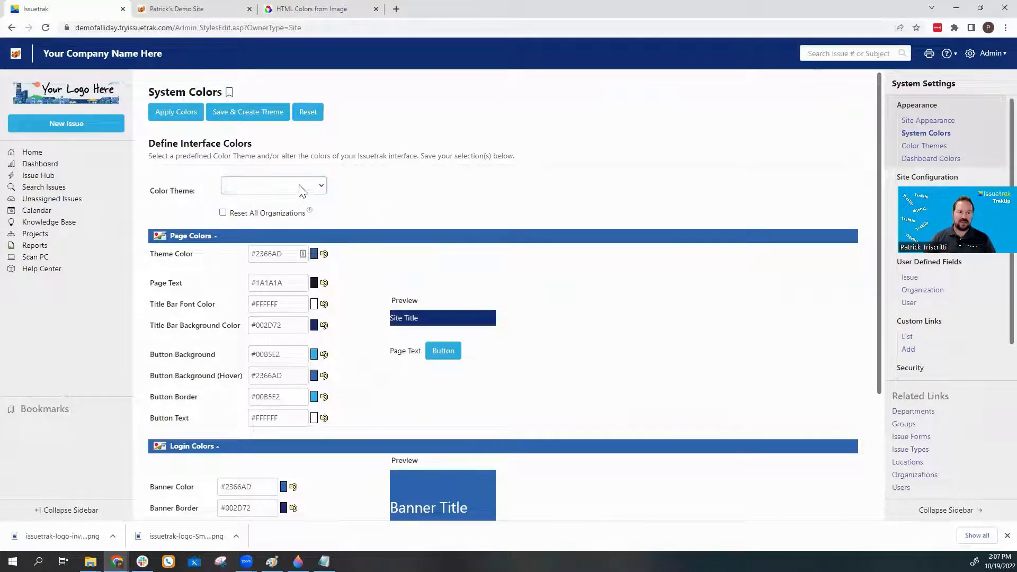
click(266, 115)
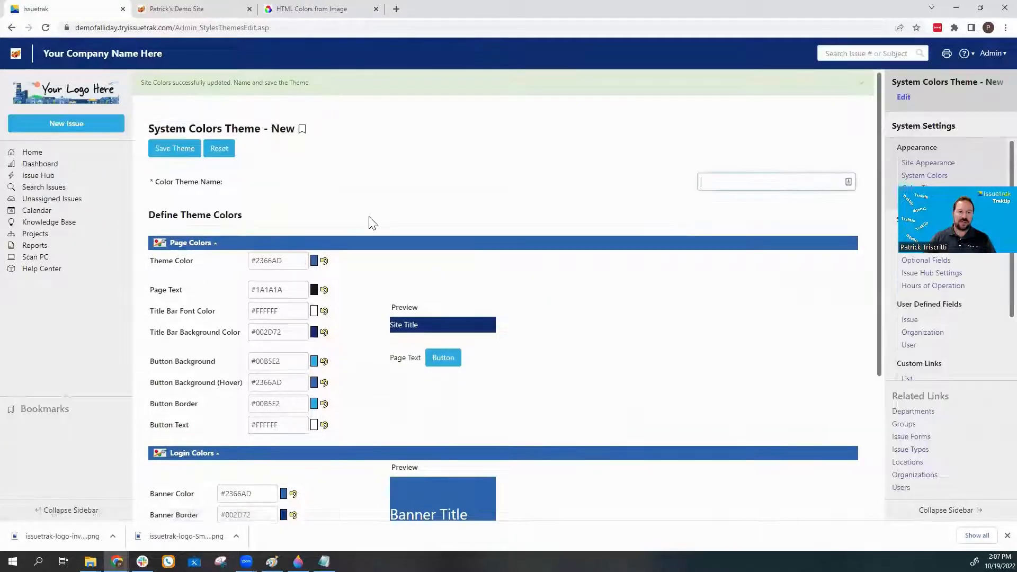
click(757, 184)
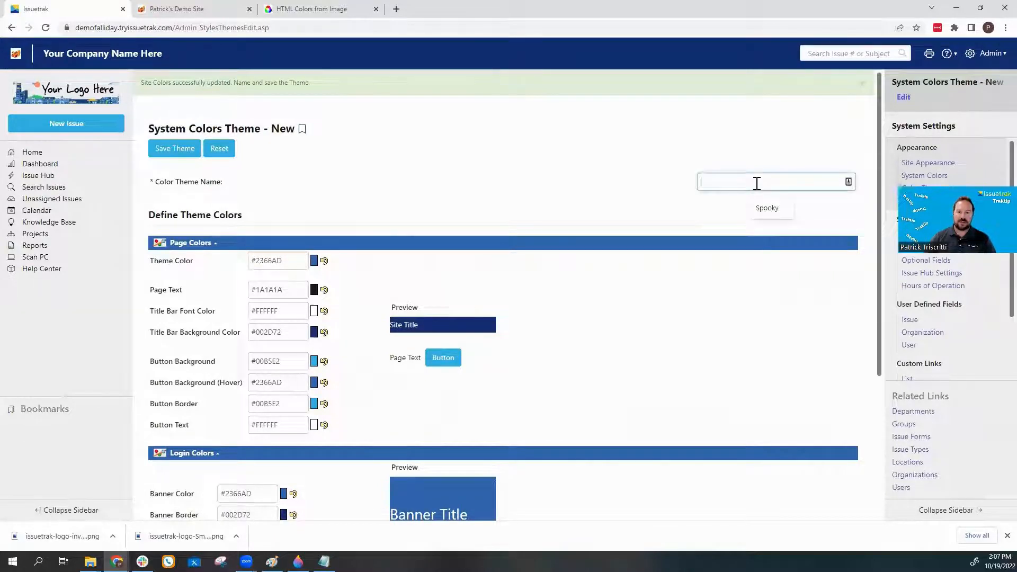
click(662, 216)
click(741, 182)
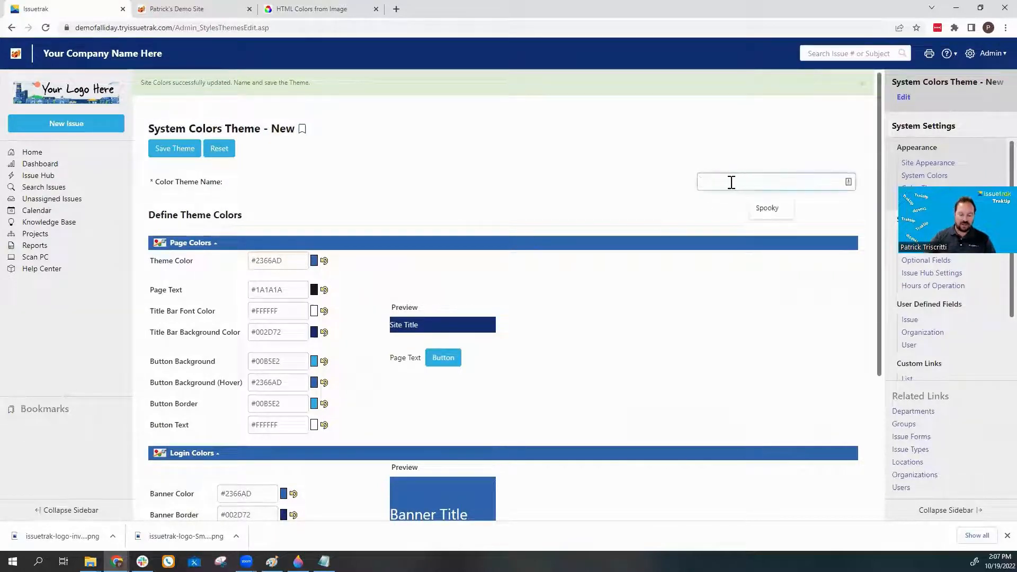
text(Falliday)
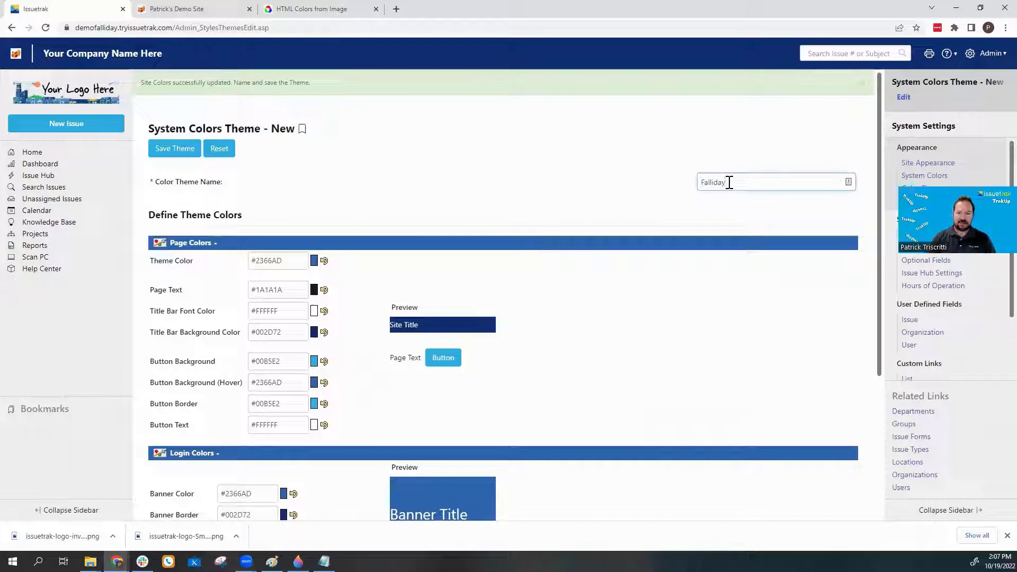
click(625, 191)
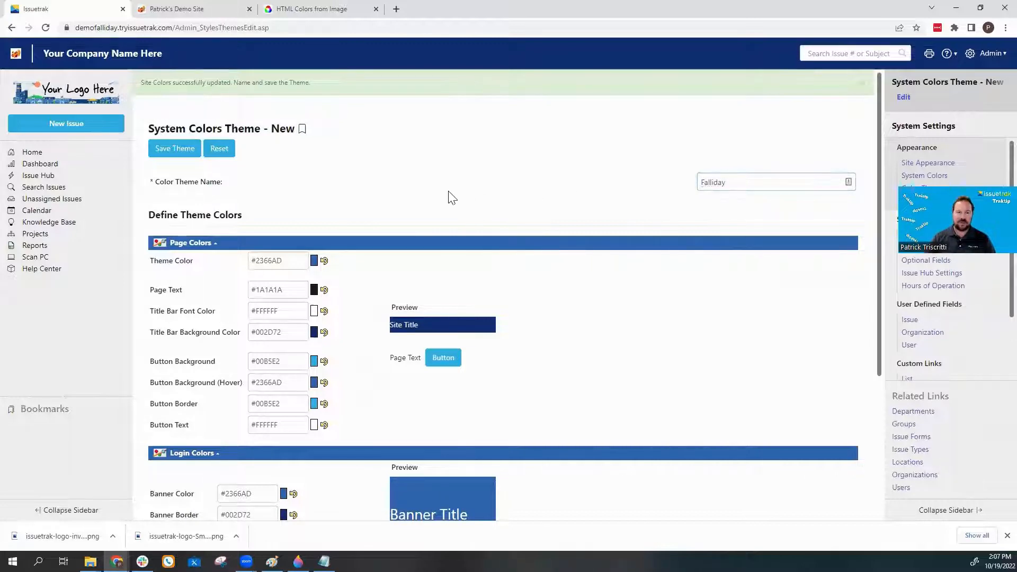
Copy the demo site's Theme Color #E0AF23 into the Falliday theme.
click(180, 10)
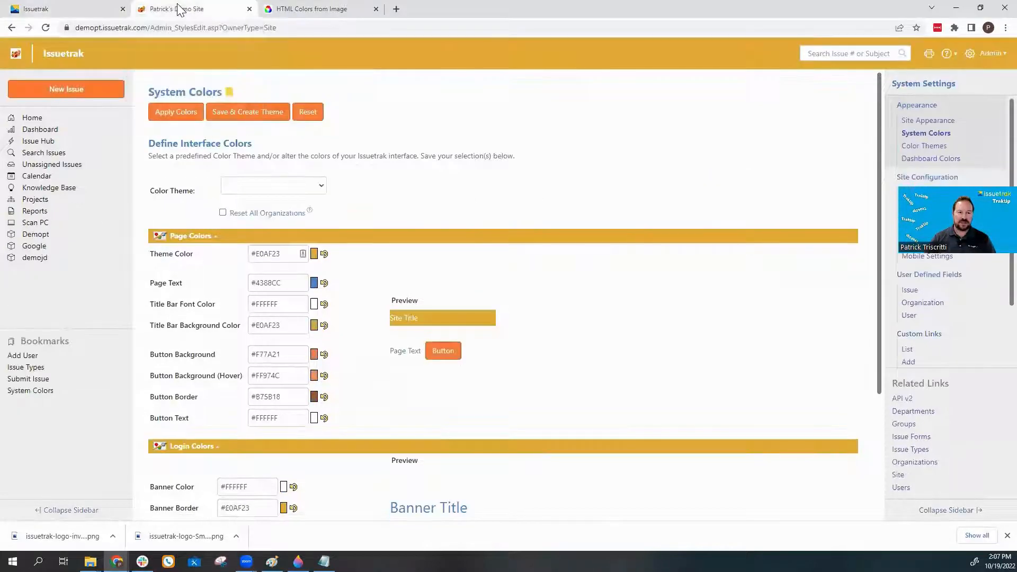
triple_click(285, 253)
key(ctrl+c)
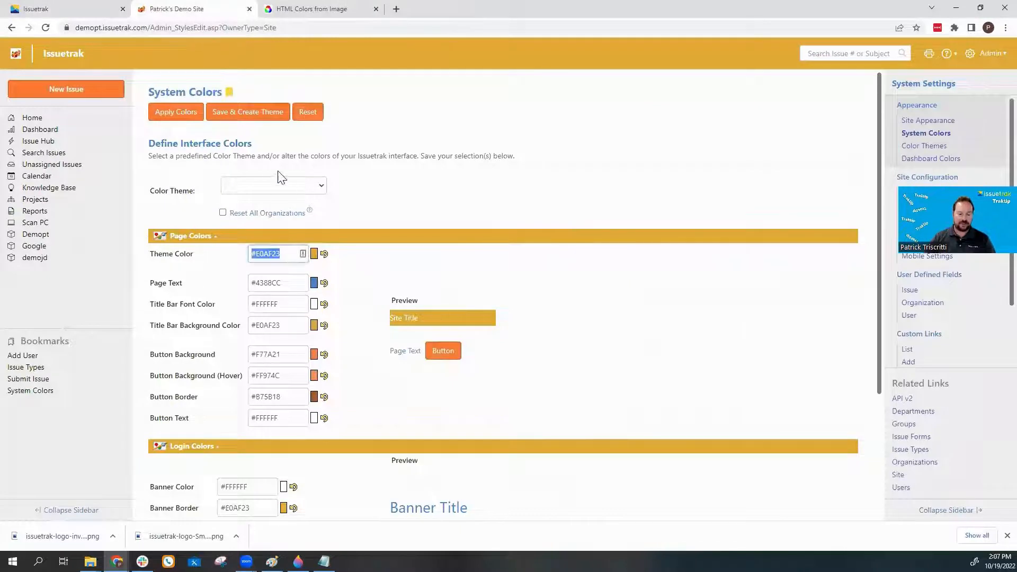
click(88, 9)
triple_click(284, 261)
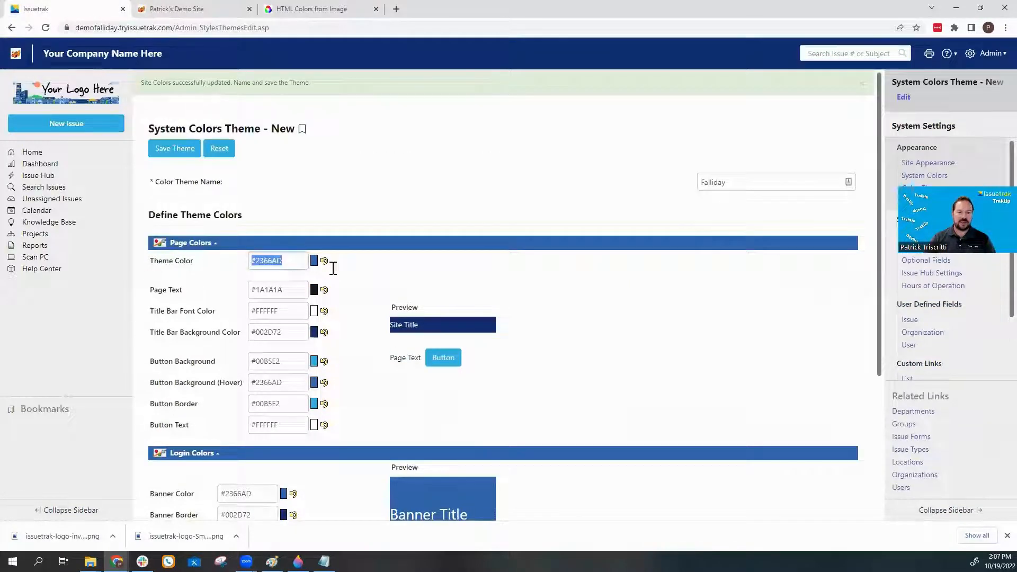
key(ctrl+v)
Set the theme's Page Text colour to #4388CC and keep the matching title bar font colour.
click(207, 12)
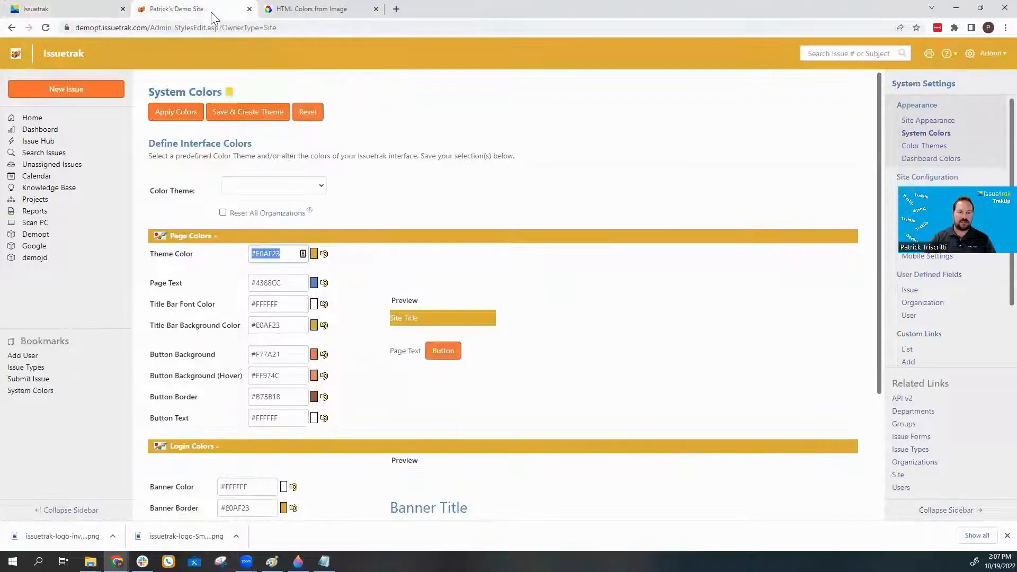
triple_click(291, 283)
key(ctrl+c)
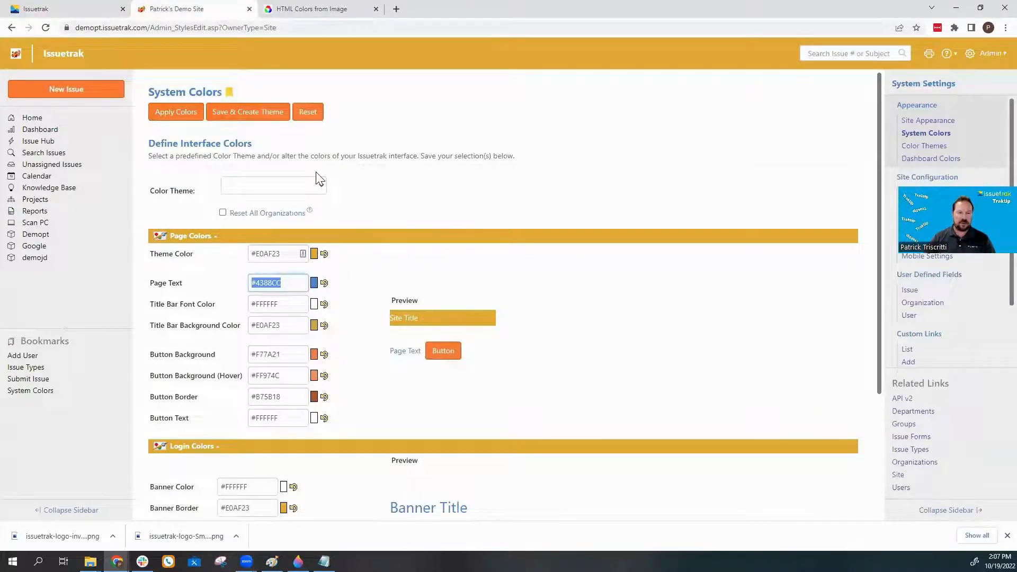
click(104, 10)
drag(302, 290, 205, 290)
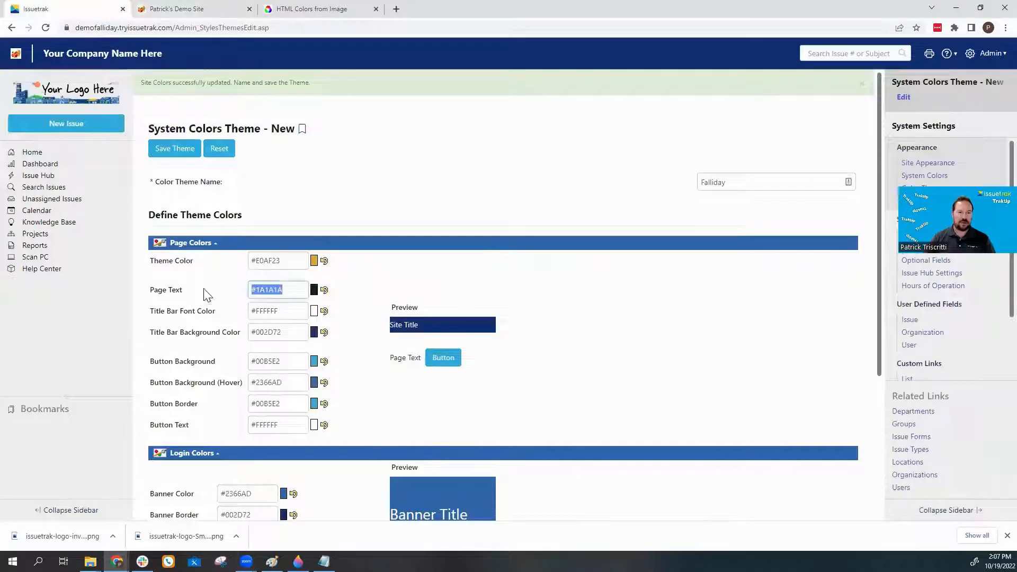
key(ctrl+v)
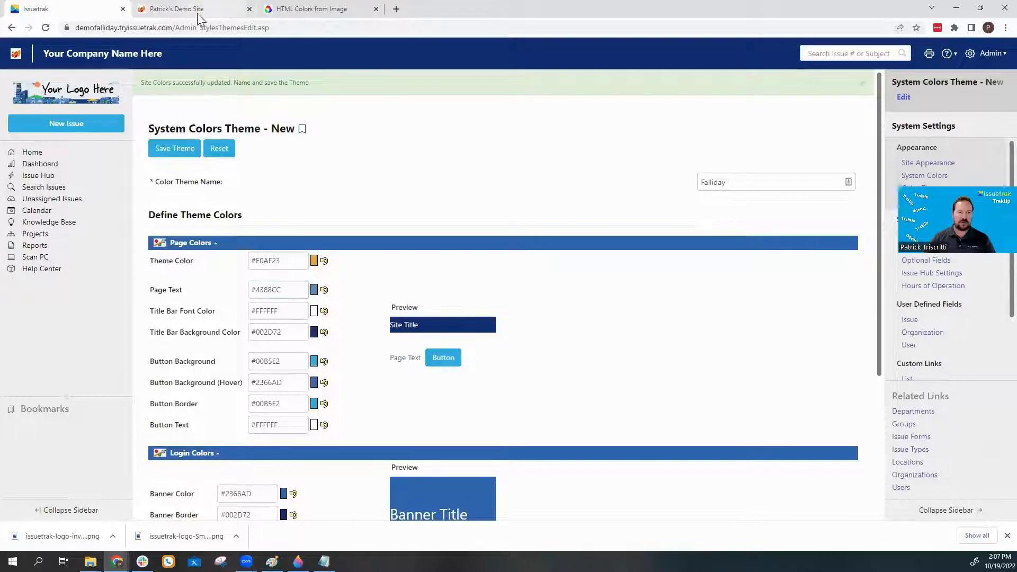
click(197, 11)
key(ctrl+v)
key(Tab)
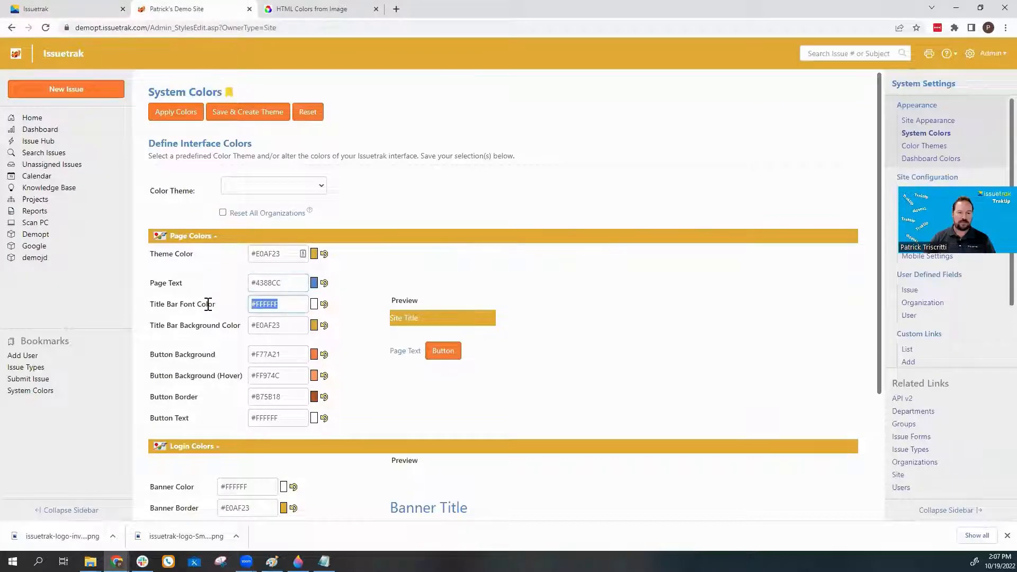
click(208, 304)
Give the theme title bar background #E0AF23 and button background #F77A21.
drag(291, 329, 197, 314)
click(80, 9)
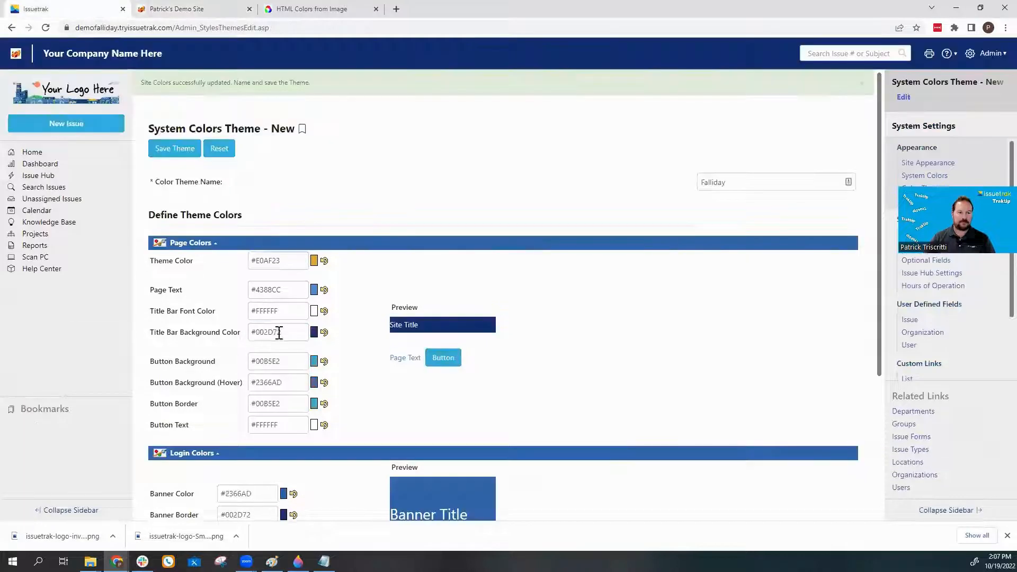
drag(290, 331, 206, 328)
click(182, 9)
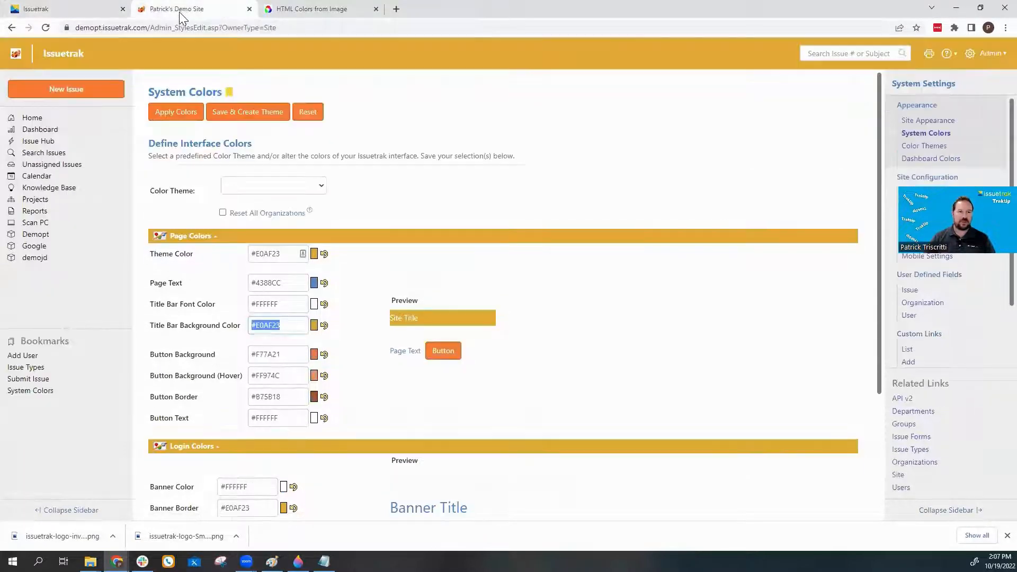
drag(299, 354, 197, 355)
click(80, 9)
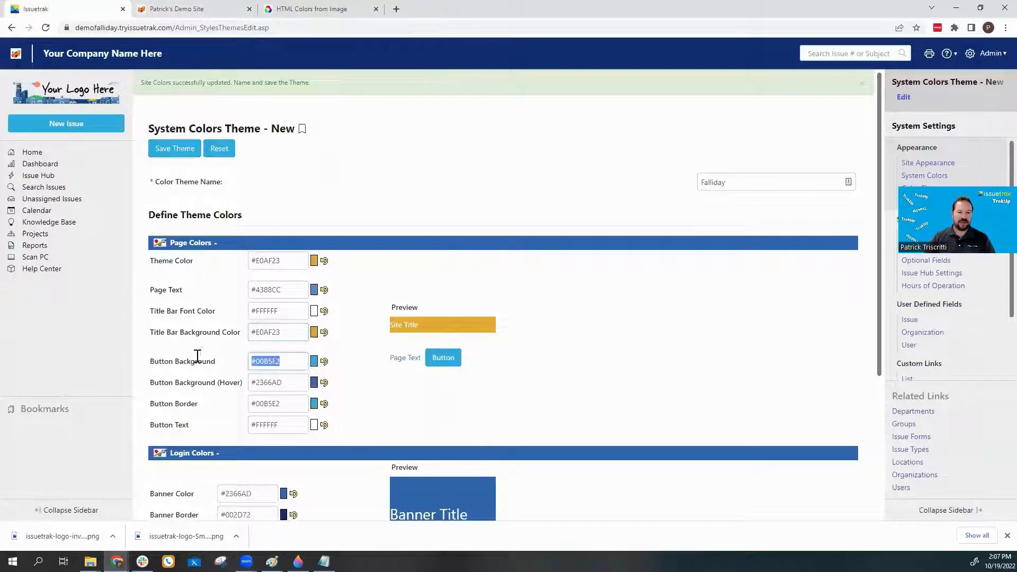
text(#F77A21)
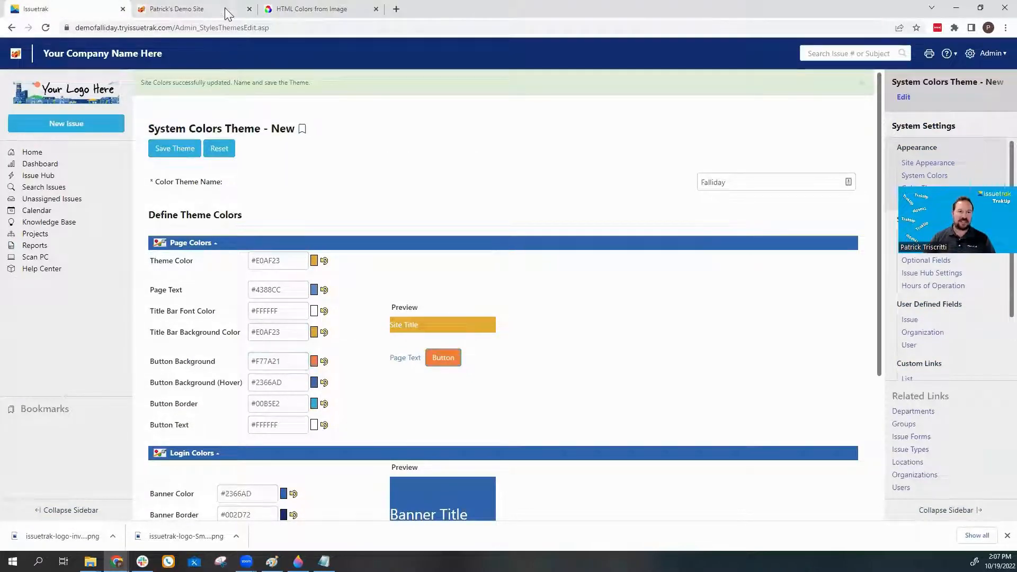
Set button hover colour #FF974C and button border colour #B75B18 from the demo site.
click(227, 13)
drag(291, 378, 263, 376)
key(ctrl+c)
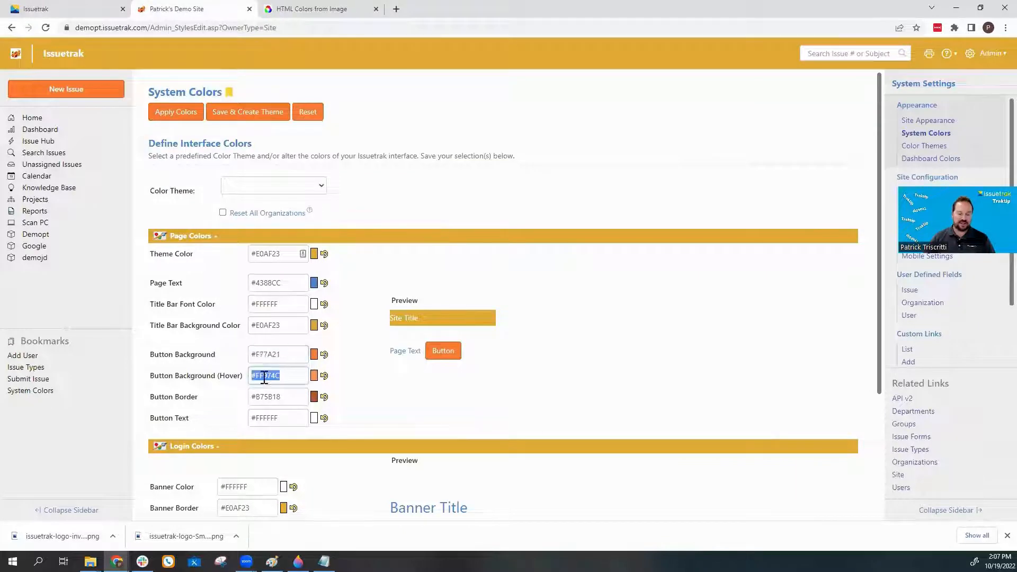
click(88, 13)
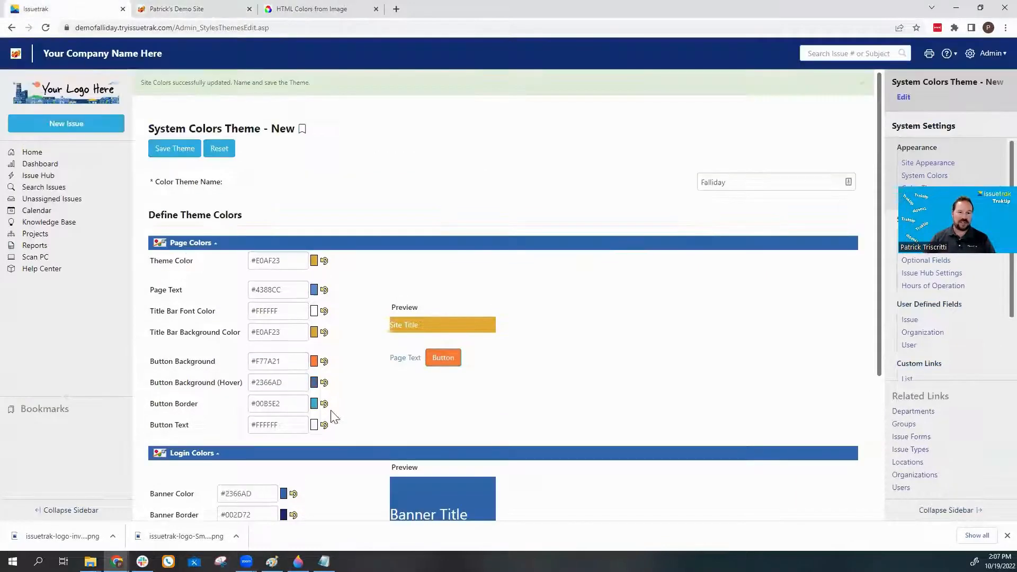
drag(295, 388, 249, 384)
key(ctrl+v)
click(217, 8)
drag(287, 401, 249, 398)
key(ctrl+c)
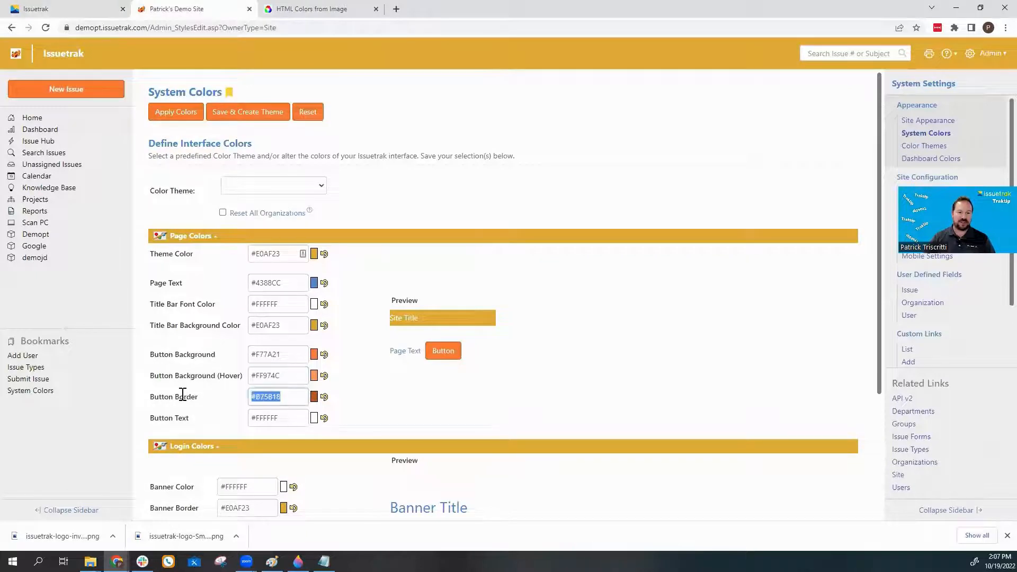
click(85, 11)
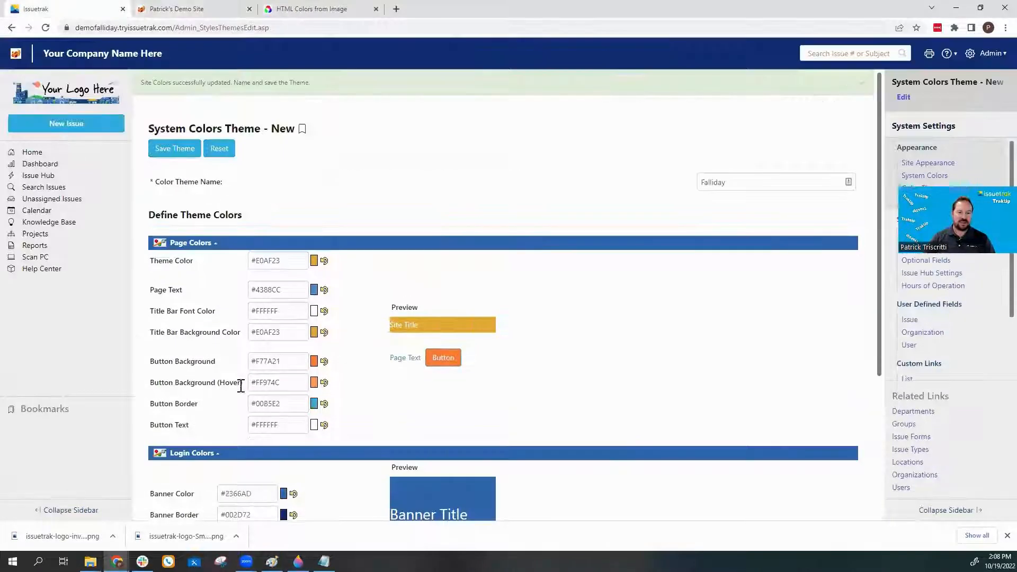
triple_click(289, 405)
key(ctrl+v)
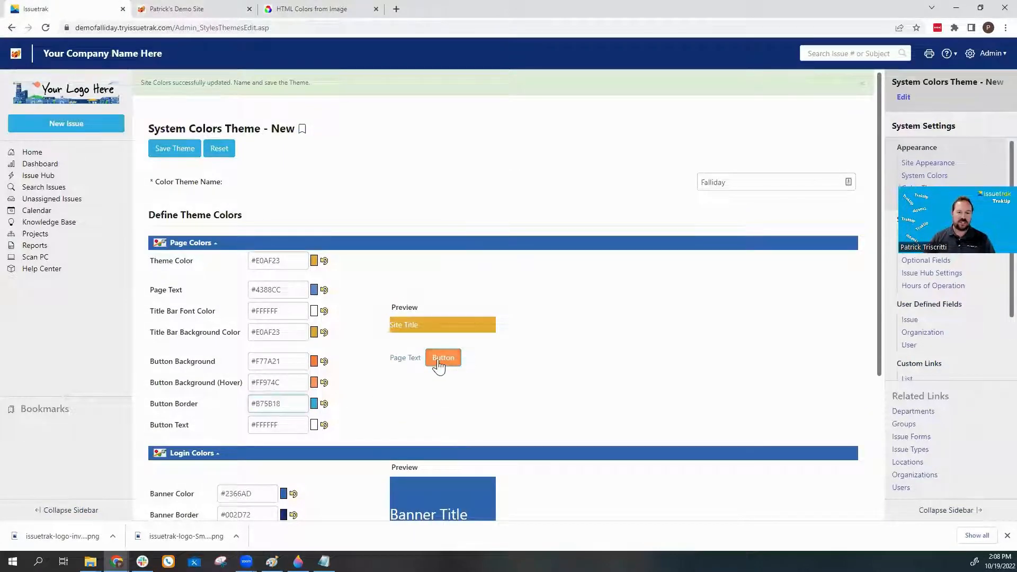
click(403, 408)
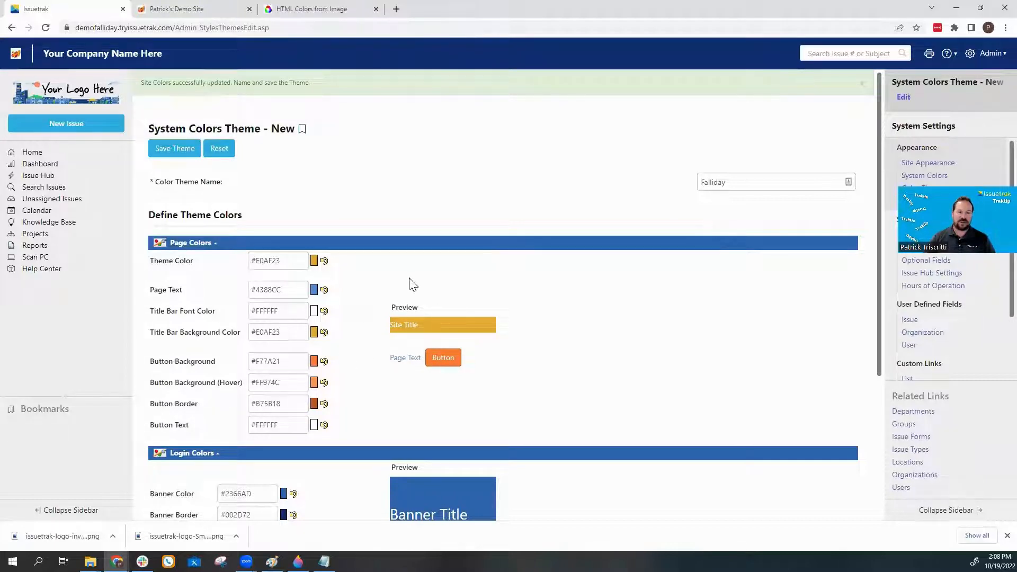
Save the Falliday theme, then select Falliday from the Color Theme list on System Colors.
click(177, 149)
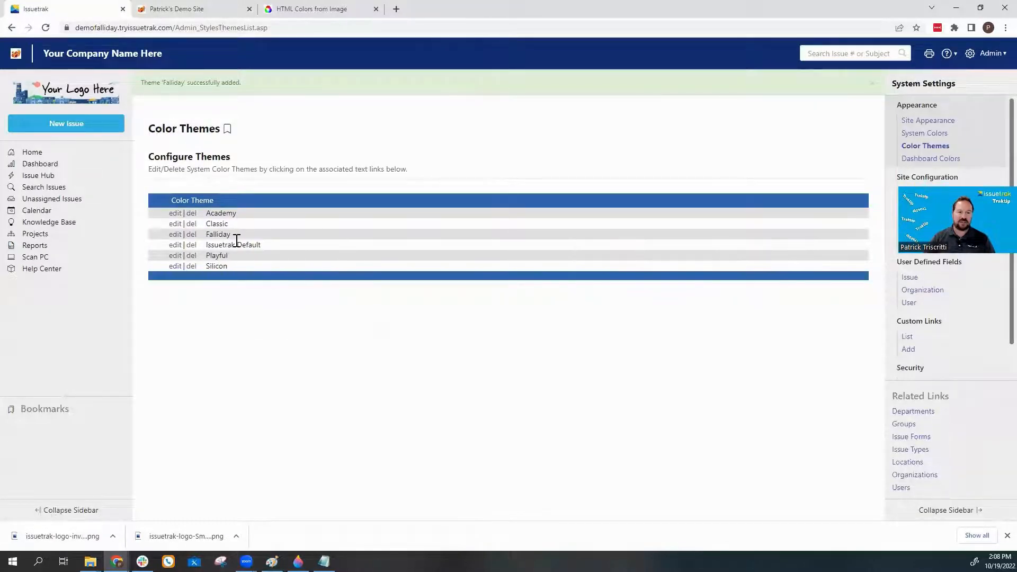
click(909, 136)
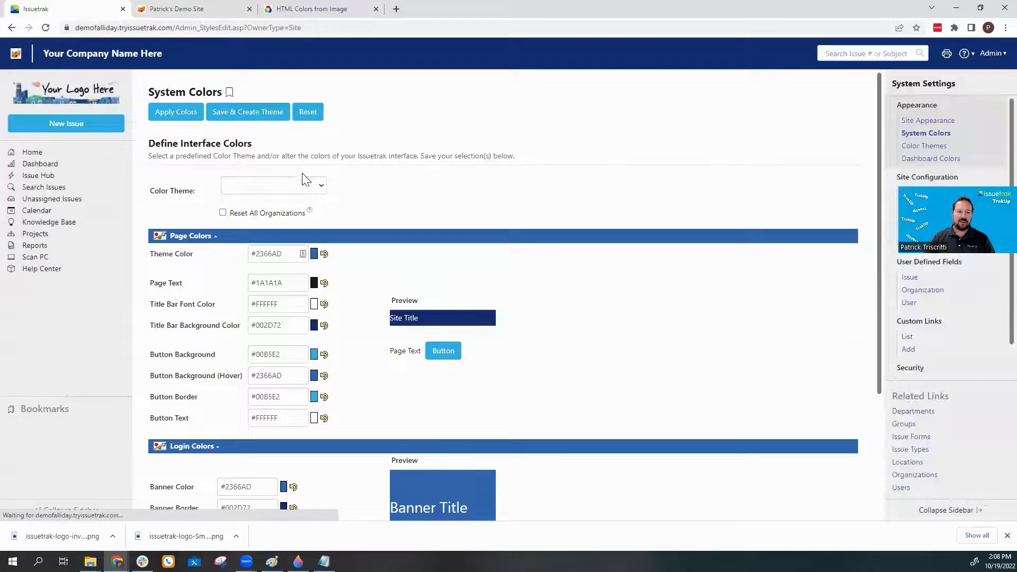
click(307, 185)
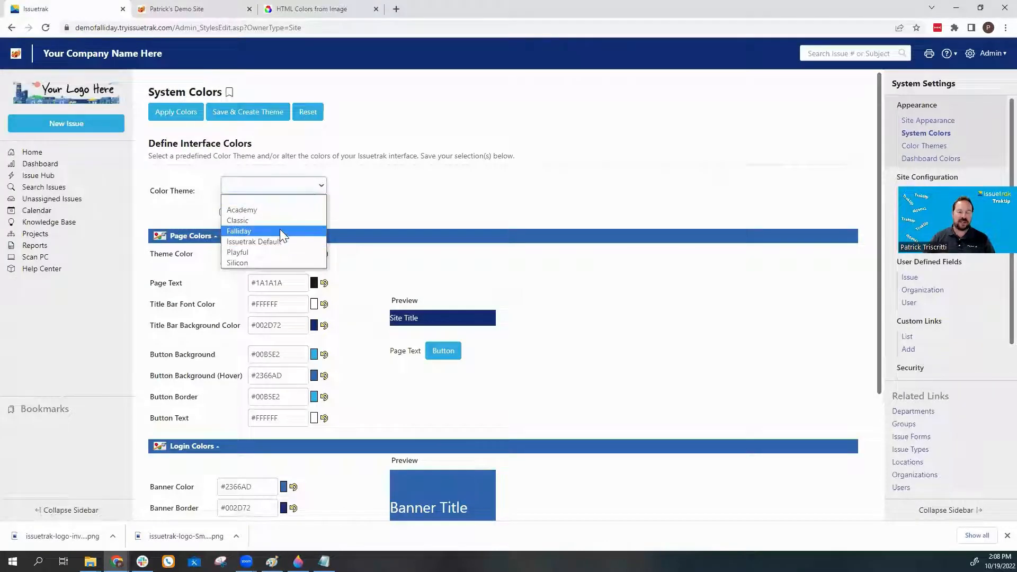
click(238, 231)
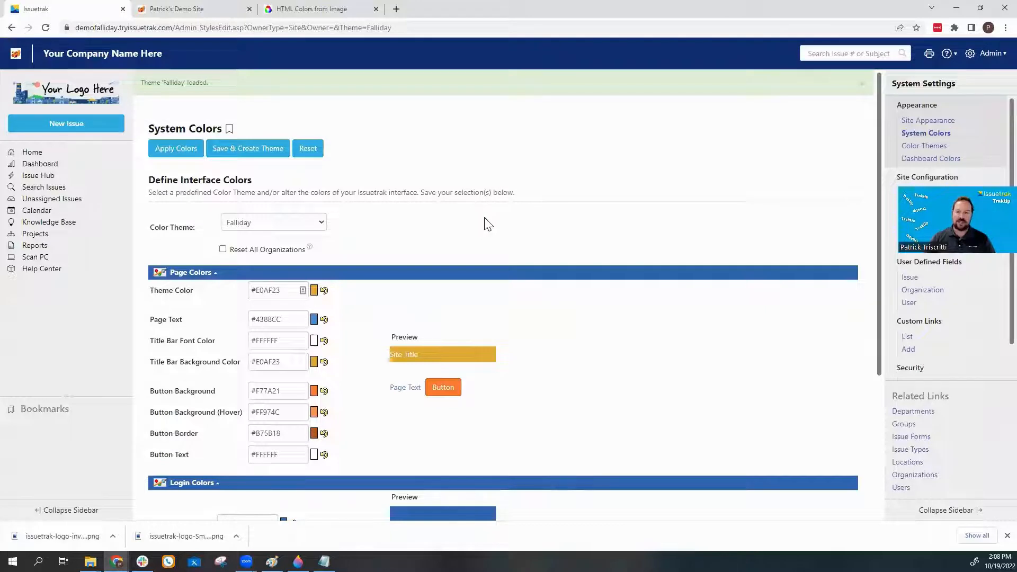
Apply the Falliday colours site-wide and go to the Issuetrak organization's Site Colors page.
click(178, 150)
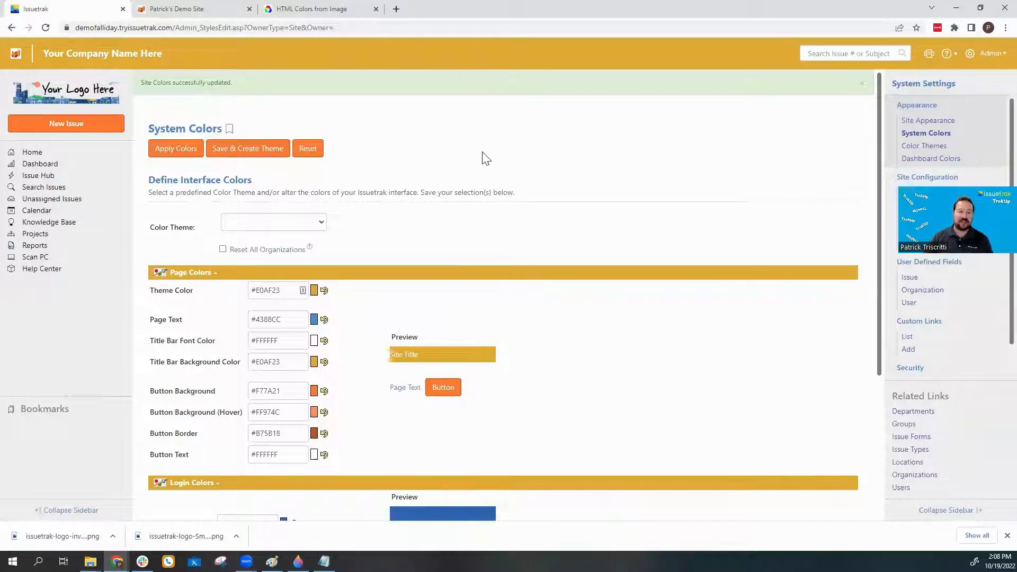
click(968, 55)
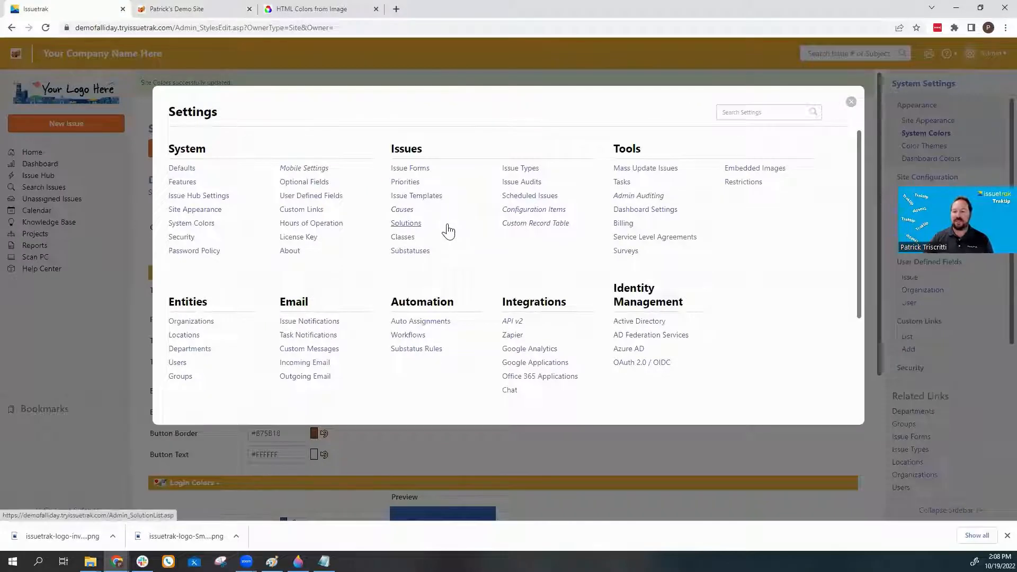
click(200, 323)
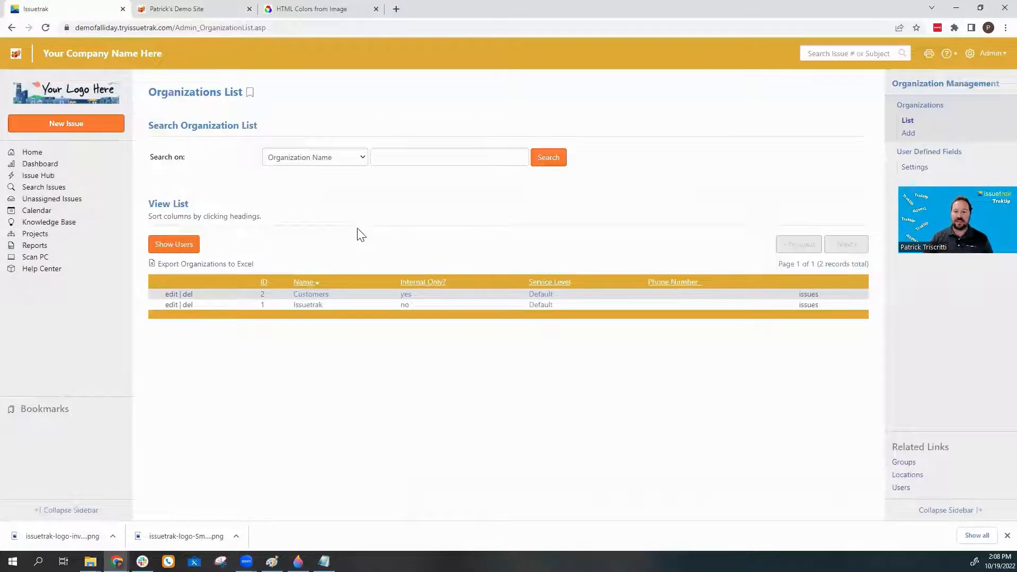
click(171, 306)
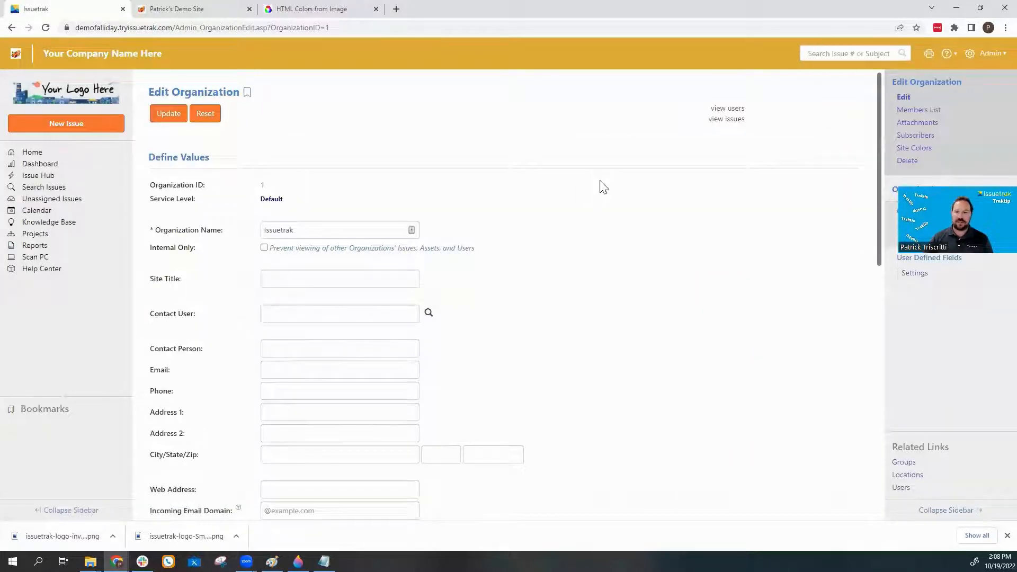
click(914, 149)
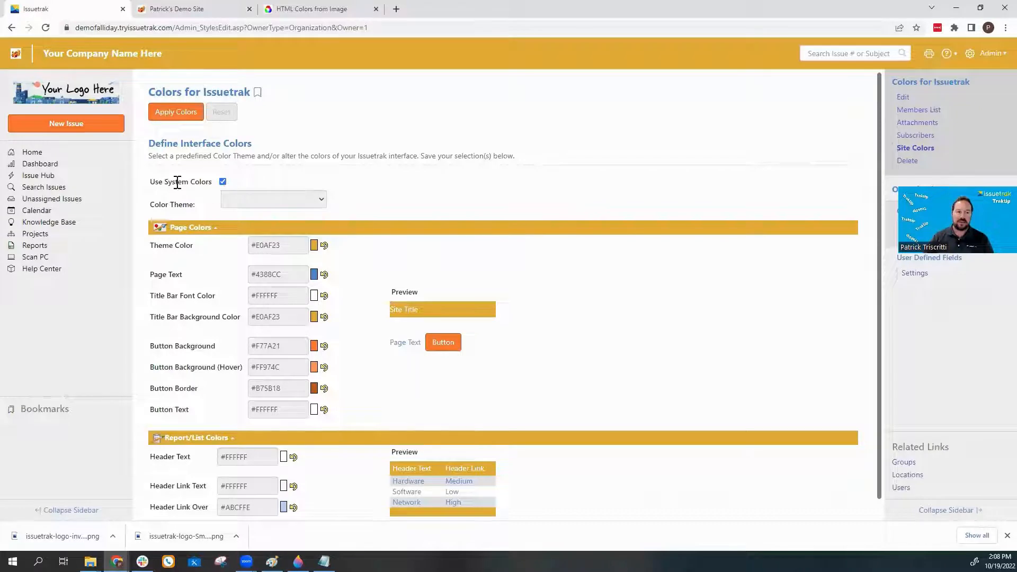
Turn off Use System Colors, pick the Falliday theme, and apply it to the Issuetrak organization.
click(222, 182)
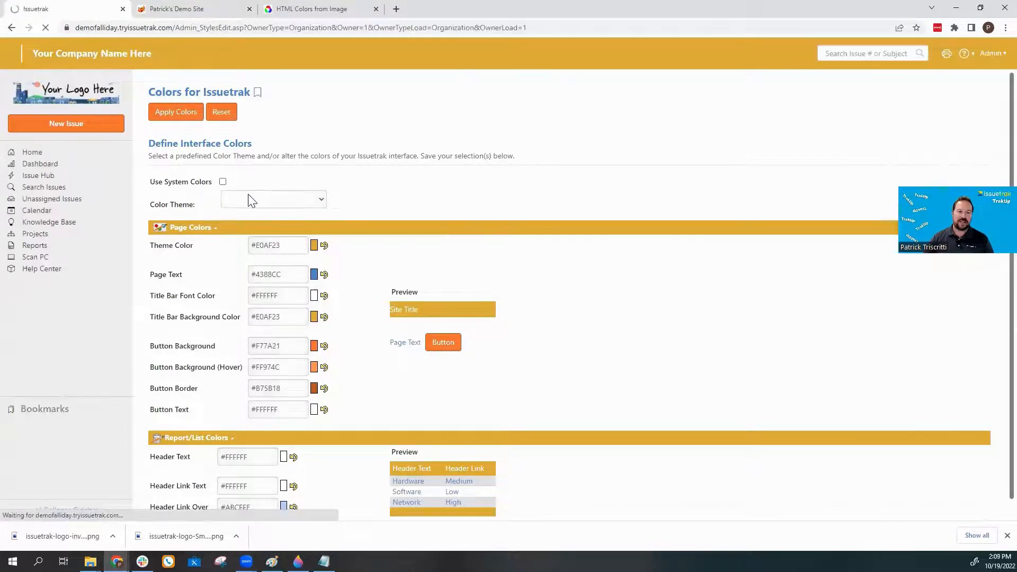
click(249, 197)
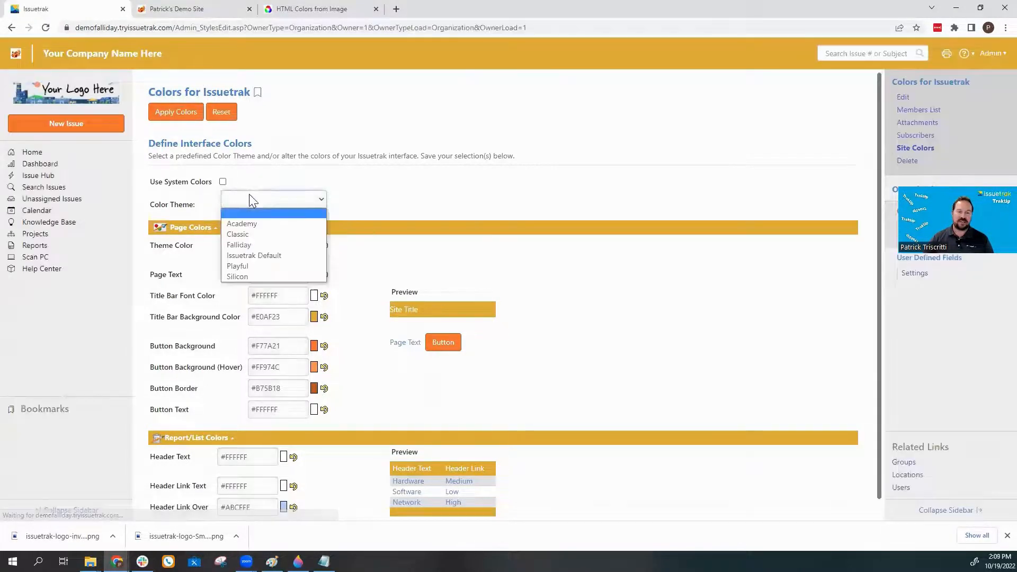
click(263, 245)
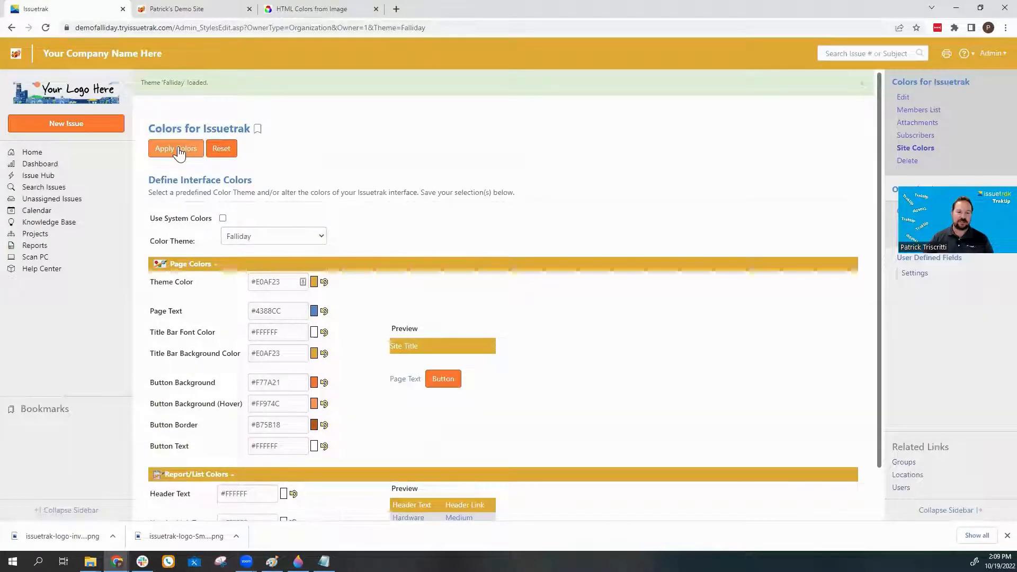
click(179, 152)
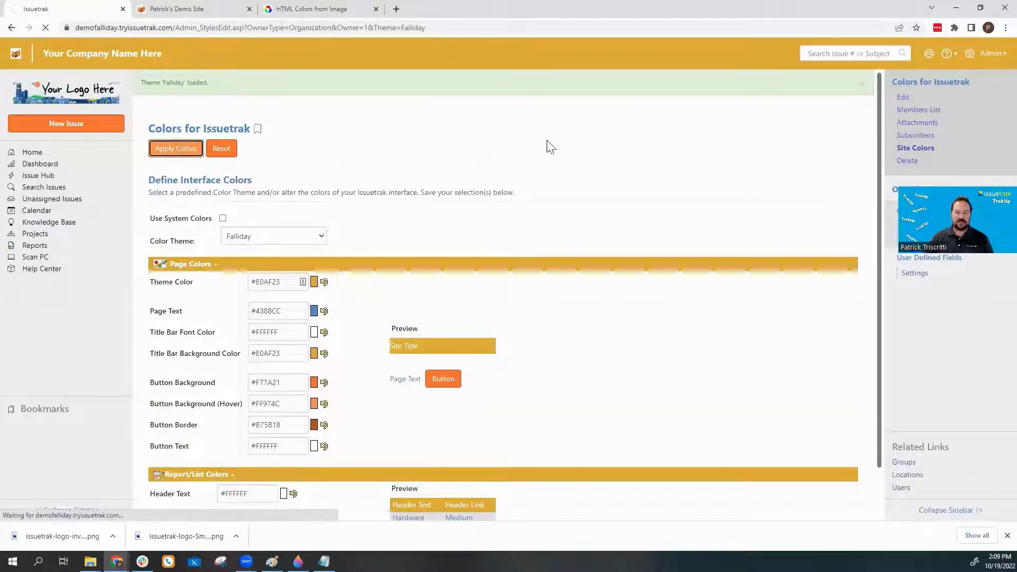